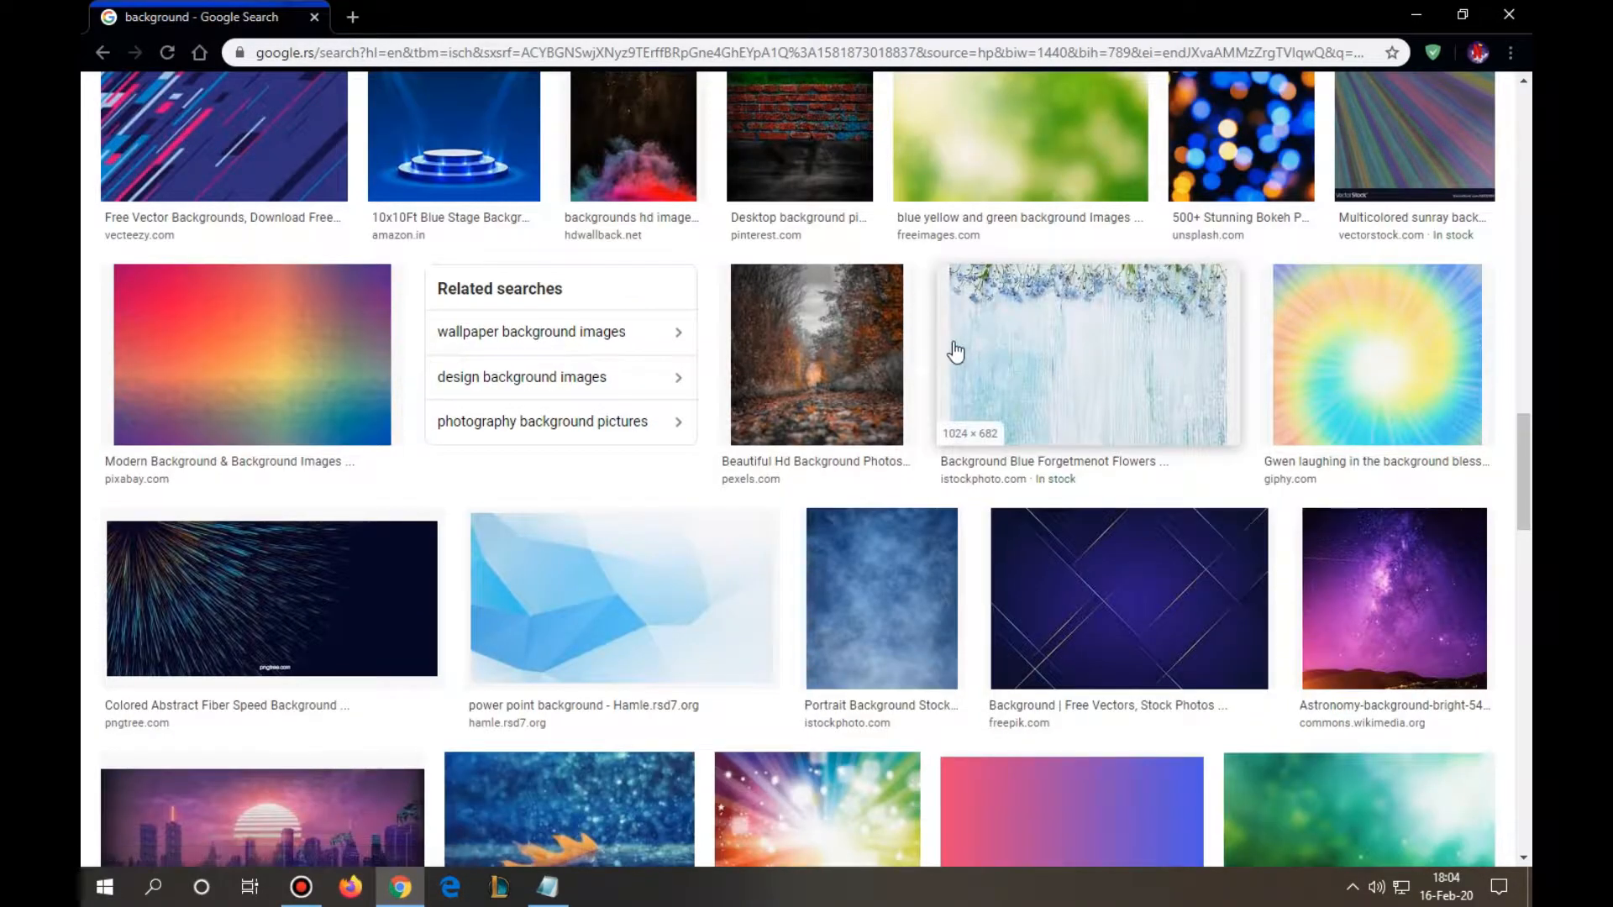
# - Find the dark background image with gold dust and coloured smoke in the image results and copy it
pyautogui.scroll(4, 1046, 374)
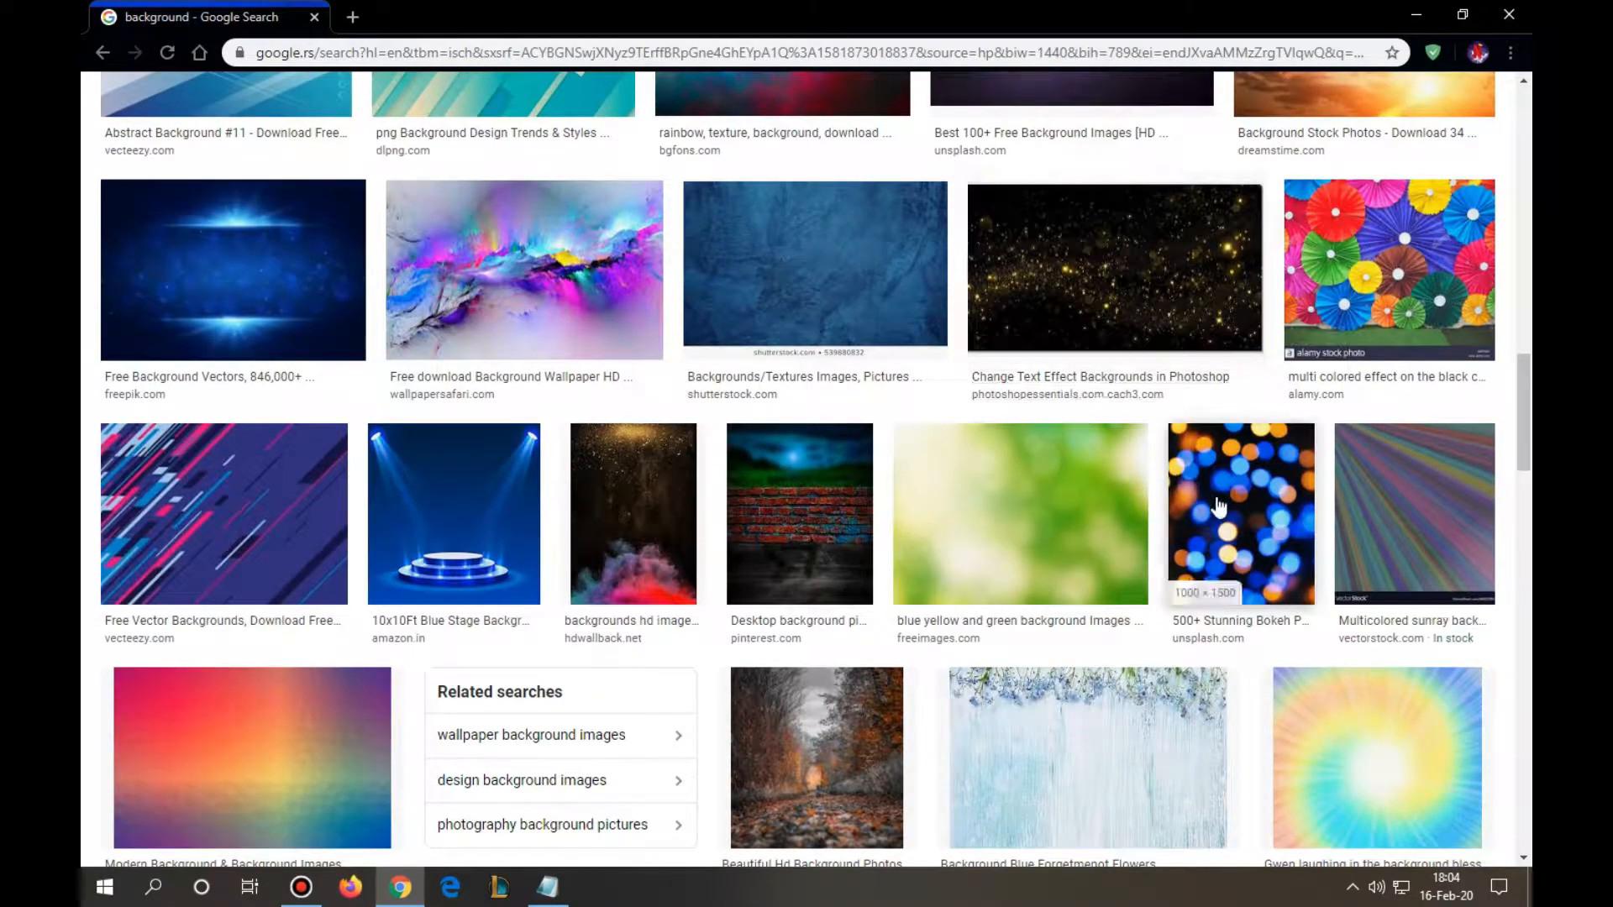
pyautogui.click(626, 475)
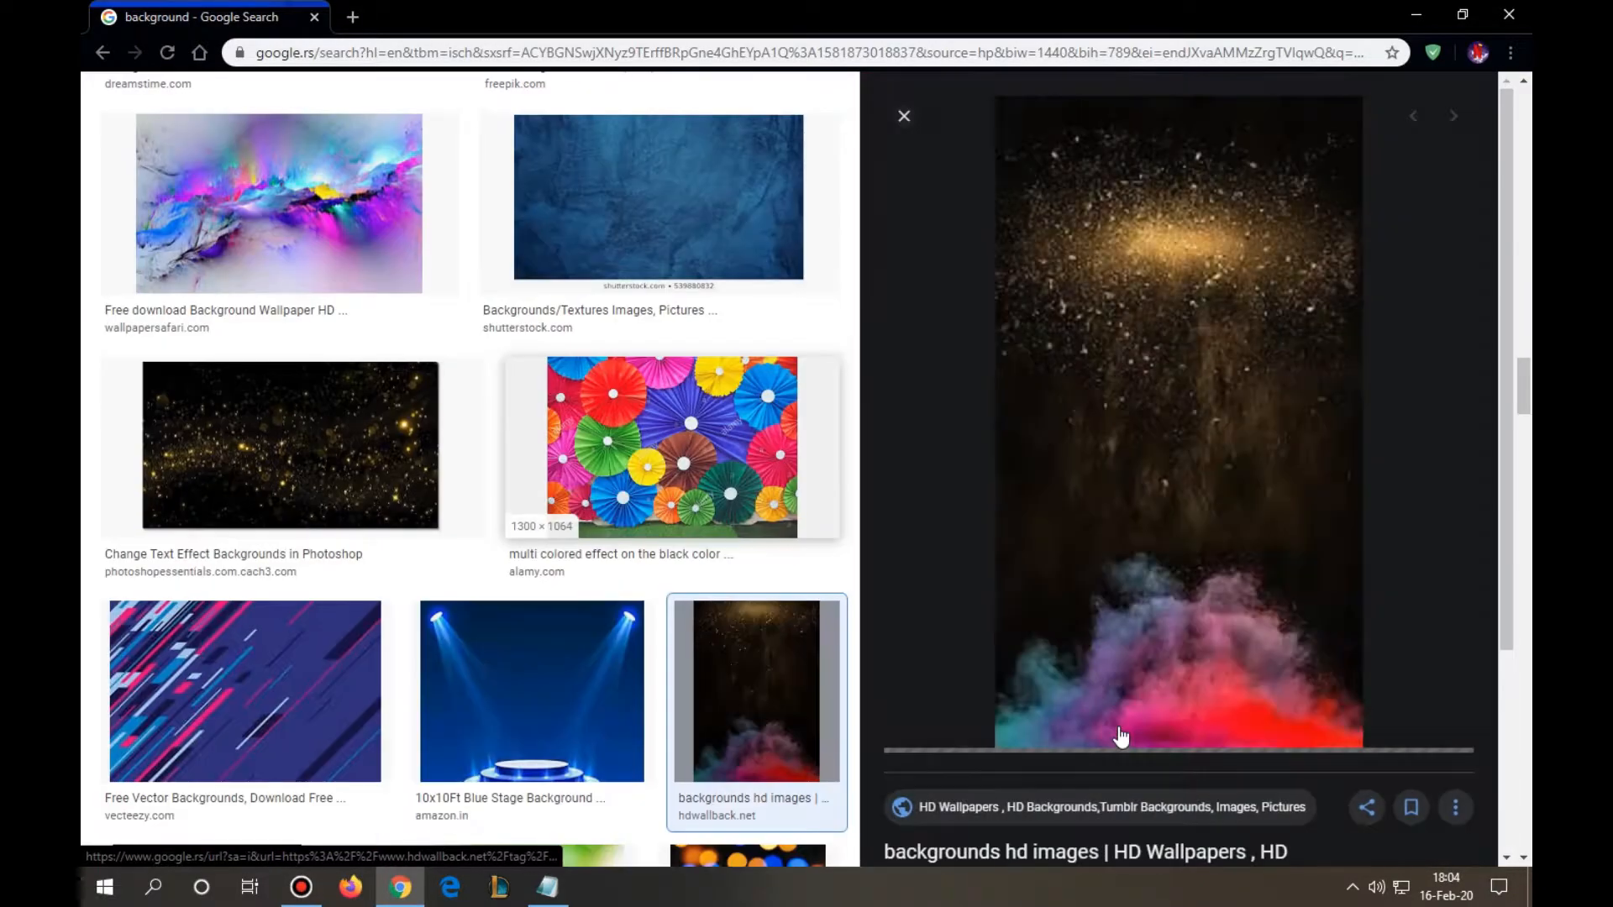
pyautogui.rightClick(1179, 326)
pyautogui.click(1243, 521)
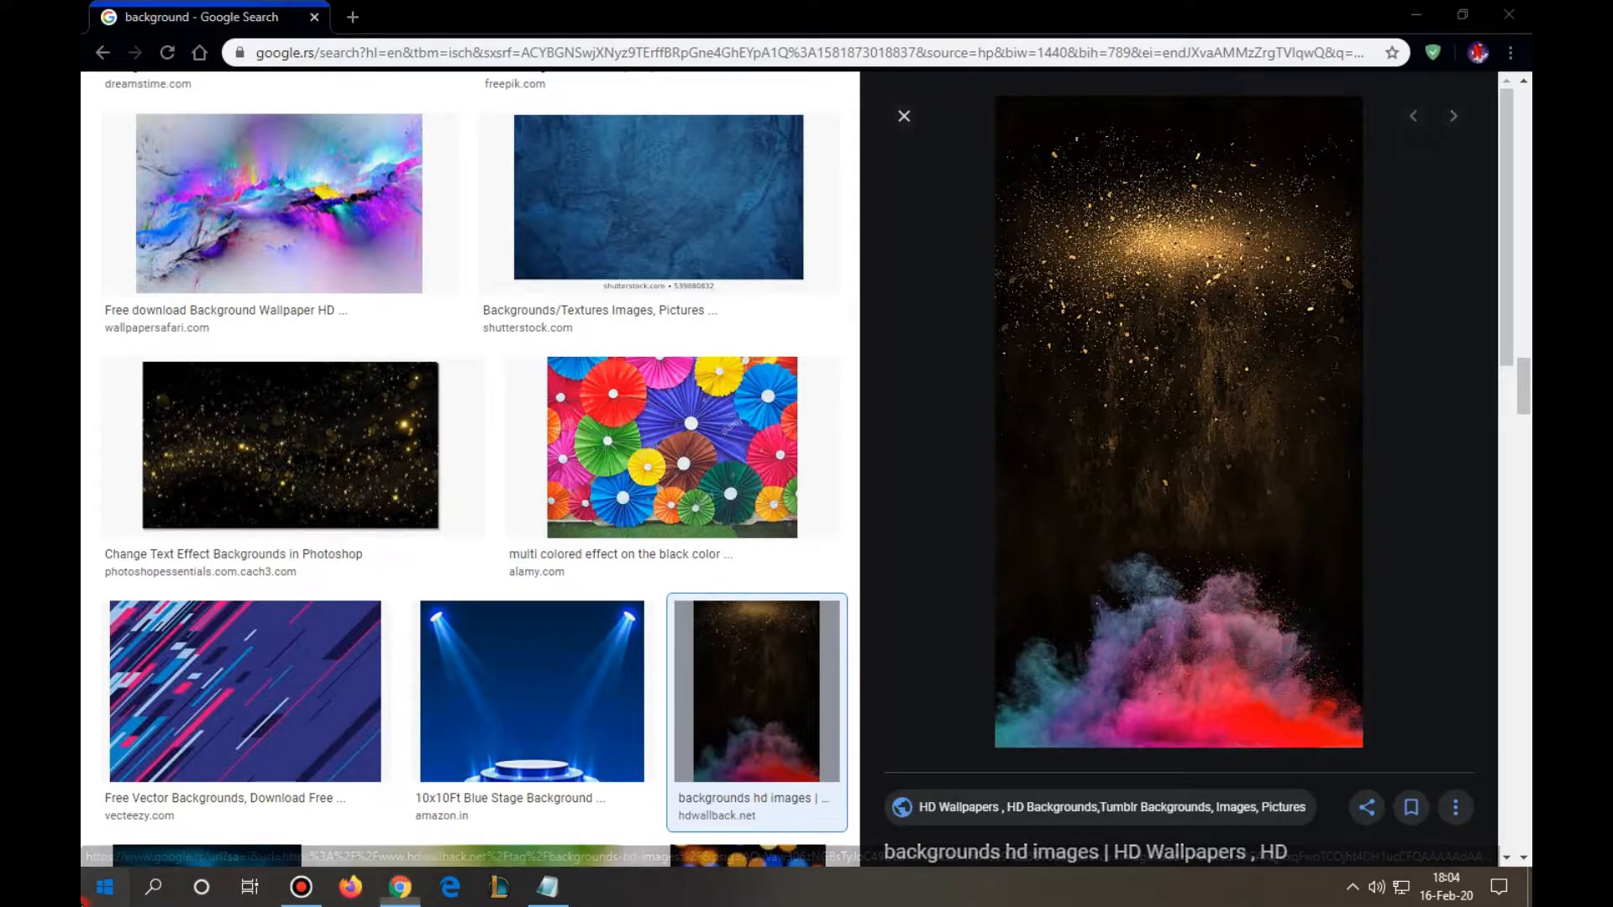
# - Launch Paint 3D and create a new blank project
pyautogui.press('super')
pyautogui.write('pain')
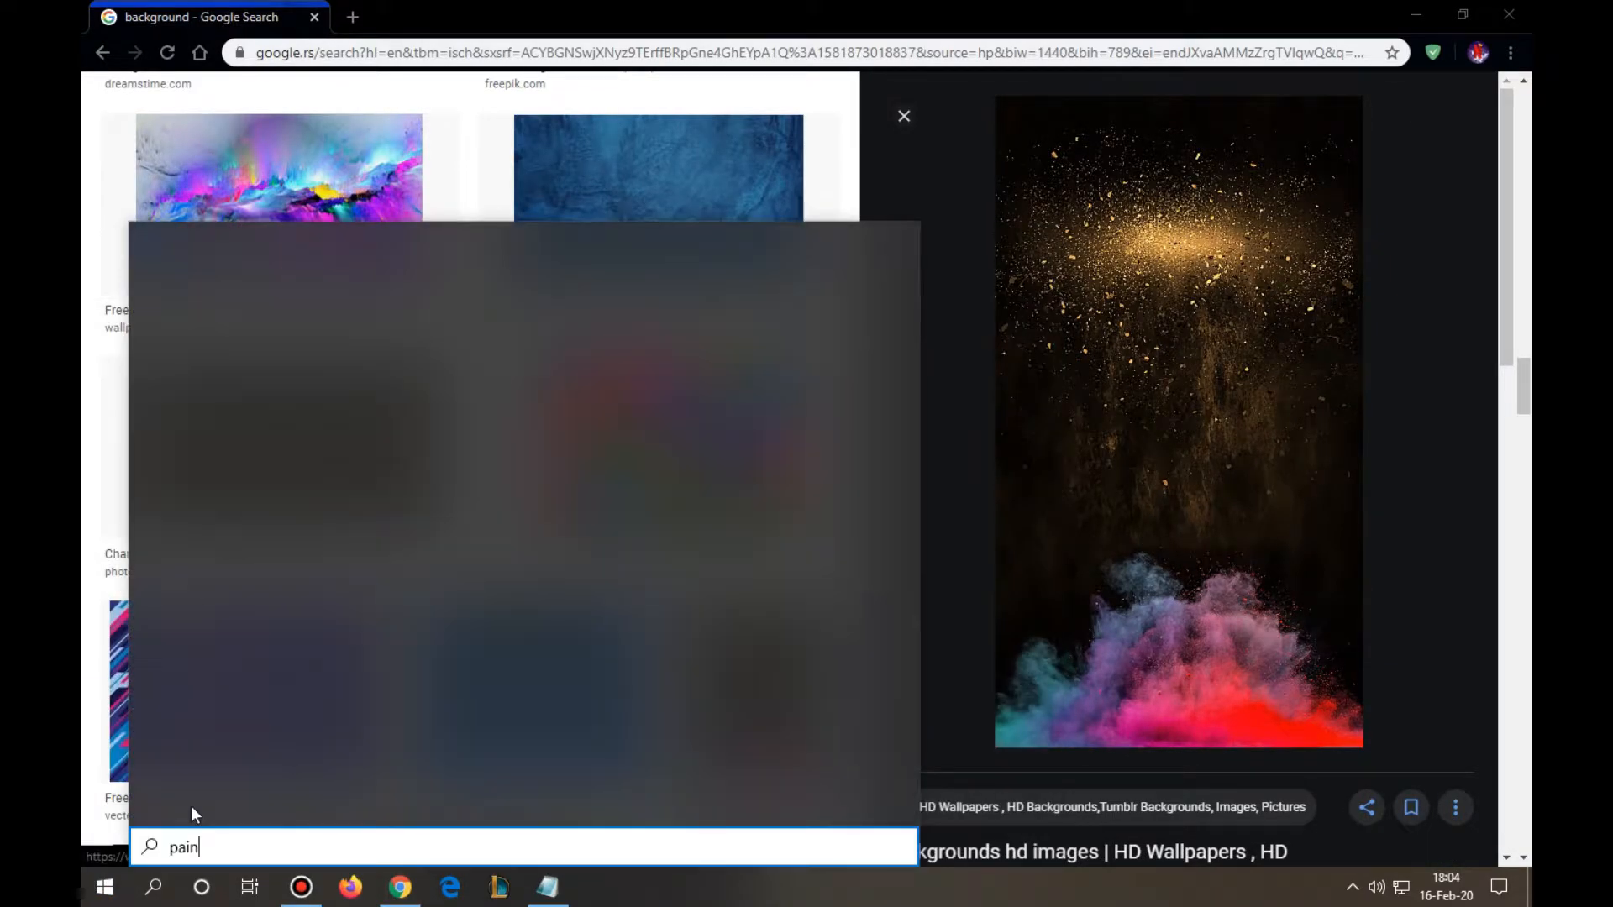
pyautogui.write('t')
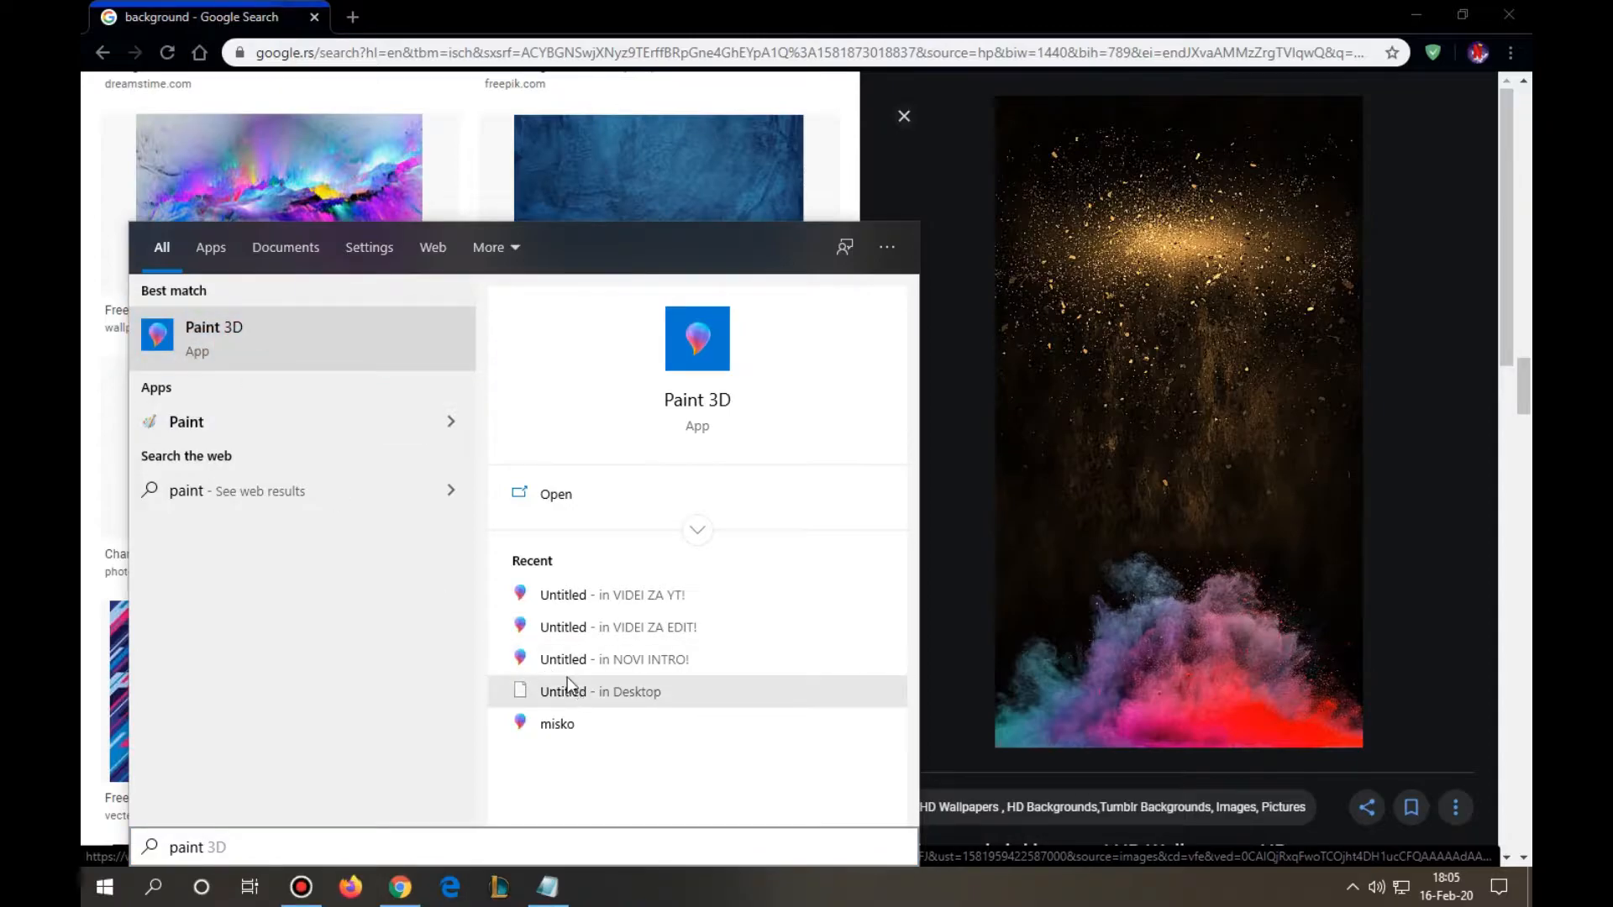
pyautogui.press('Return')
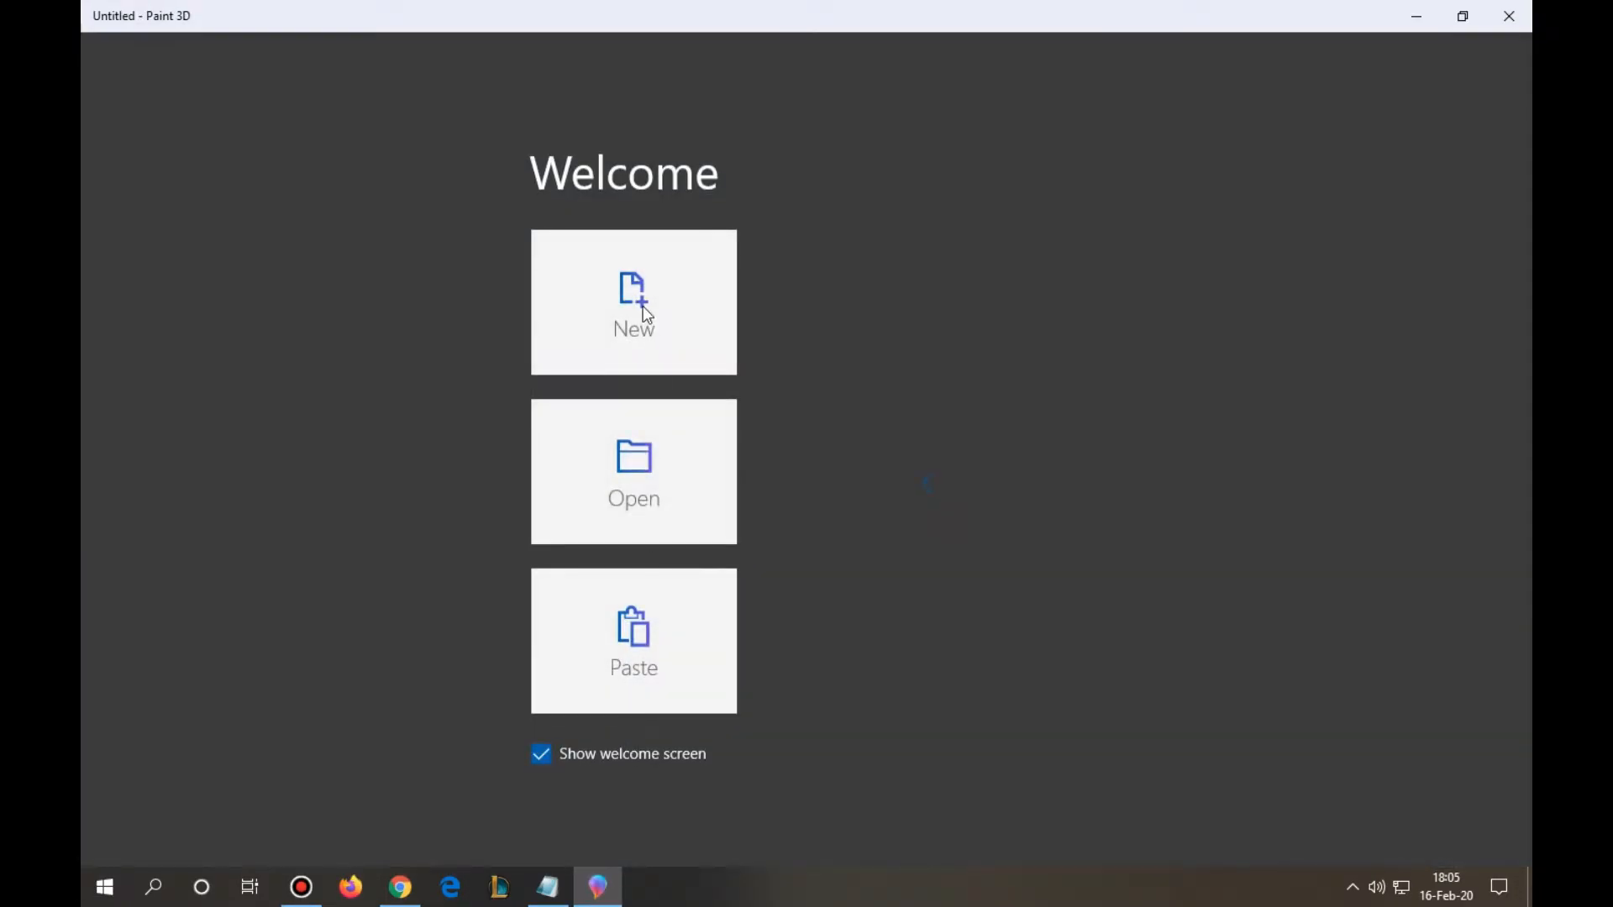
pyautogui.click(647, 314)
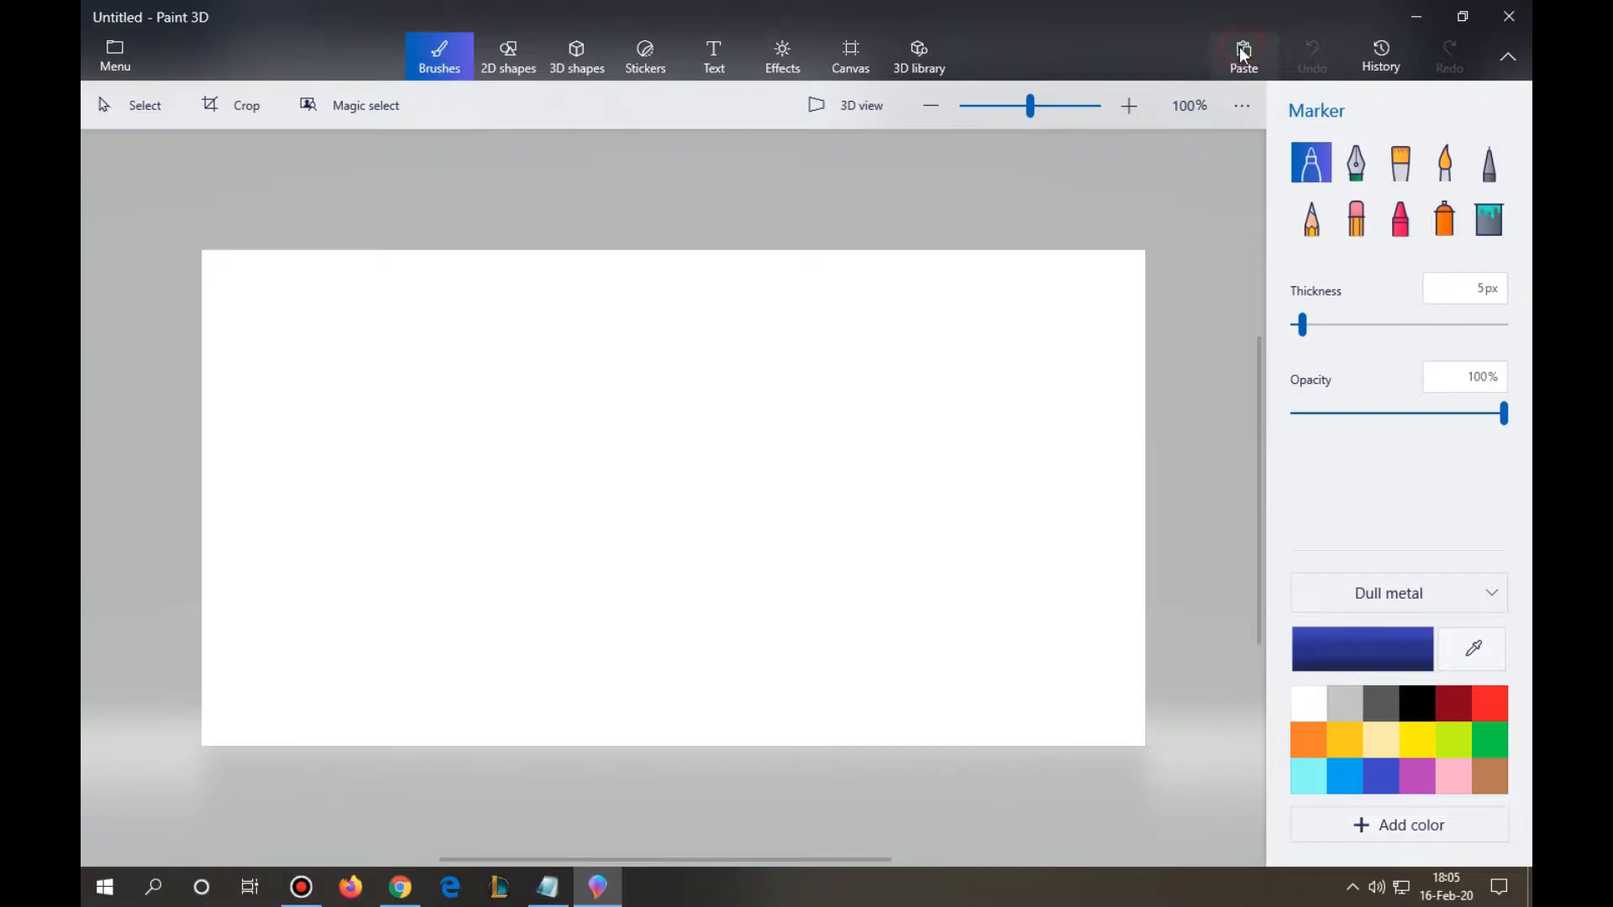
# - Paste the copied background image and widen it to about 930 px so it covers the whole canvas
pyautogui.click(1244, 53)
pyautogui.moveTo(523, 498); pyautogui.dragTo(457, 499)
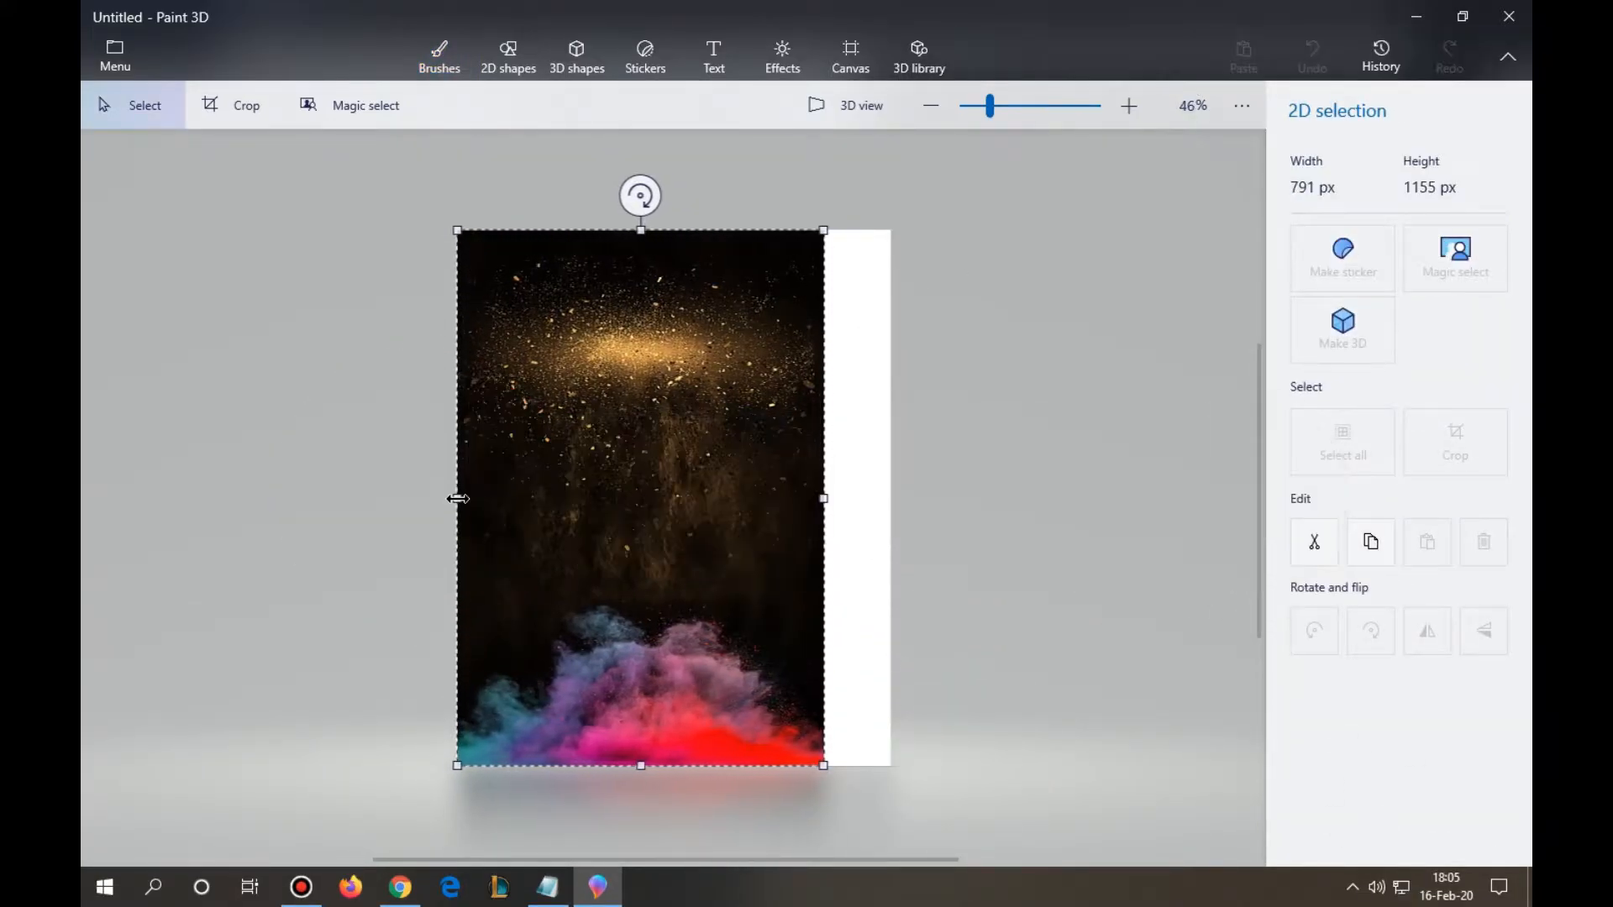
pyautogui.moveTo(823, 498); pyautogui.dragTo(891, 498)
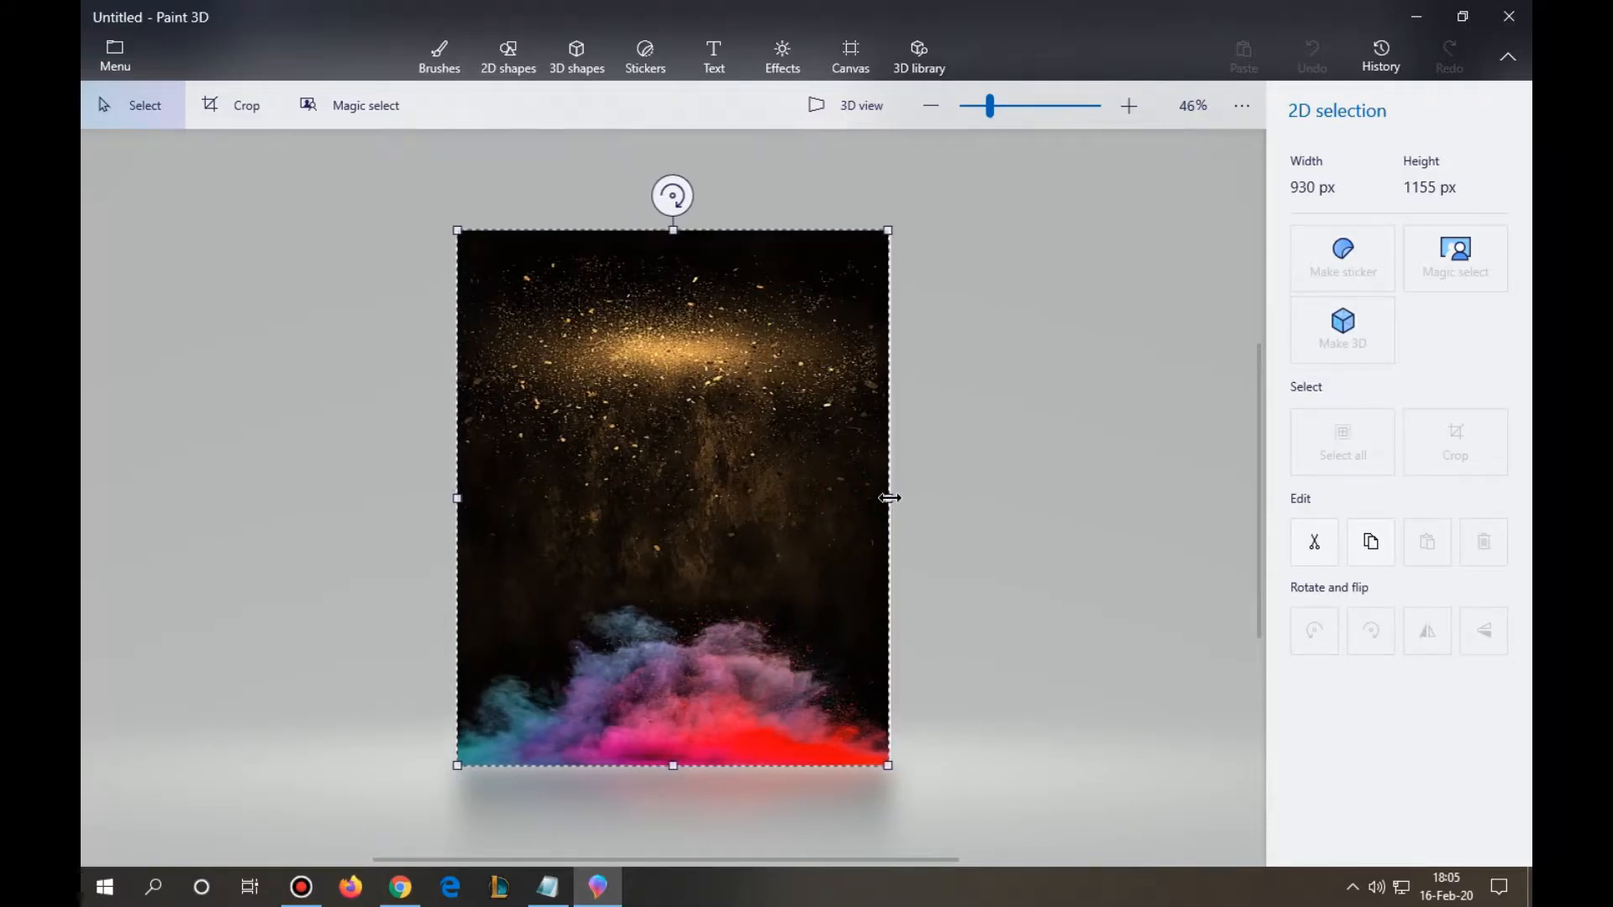
# - Switch to the Notepad notes and highlight the second and third instructions for reading
pyautogui.click(548, 887)
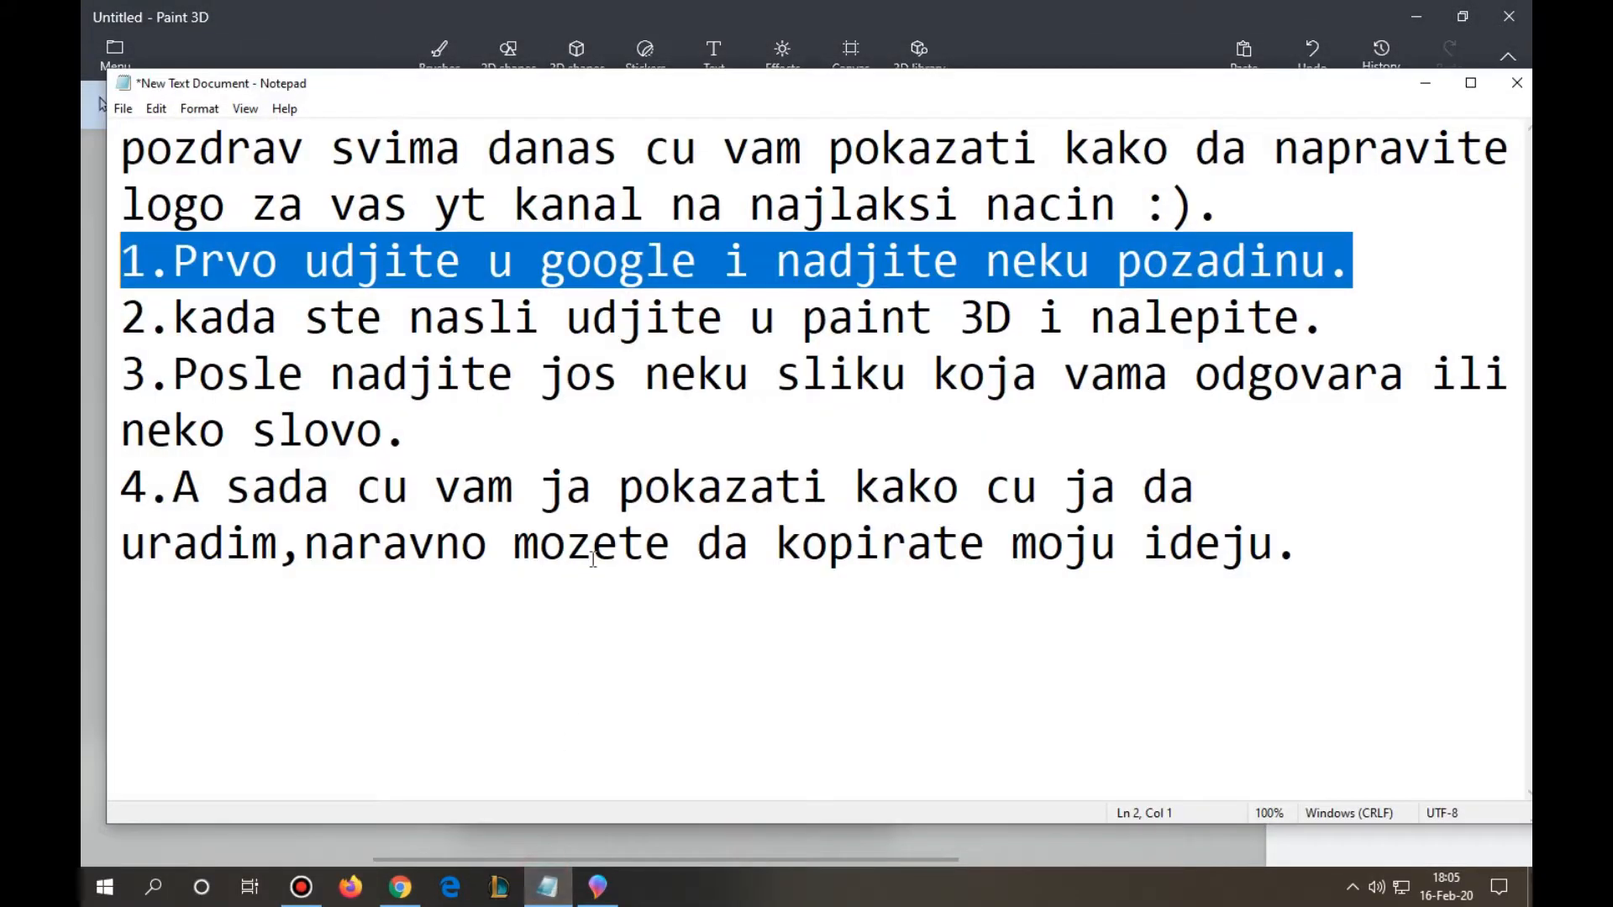
pyautogui.moveTo(1330, 316); pyautogui.dragTo(170, 336)
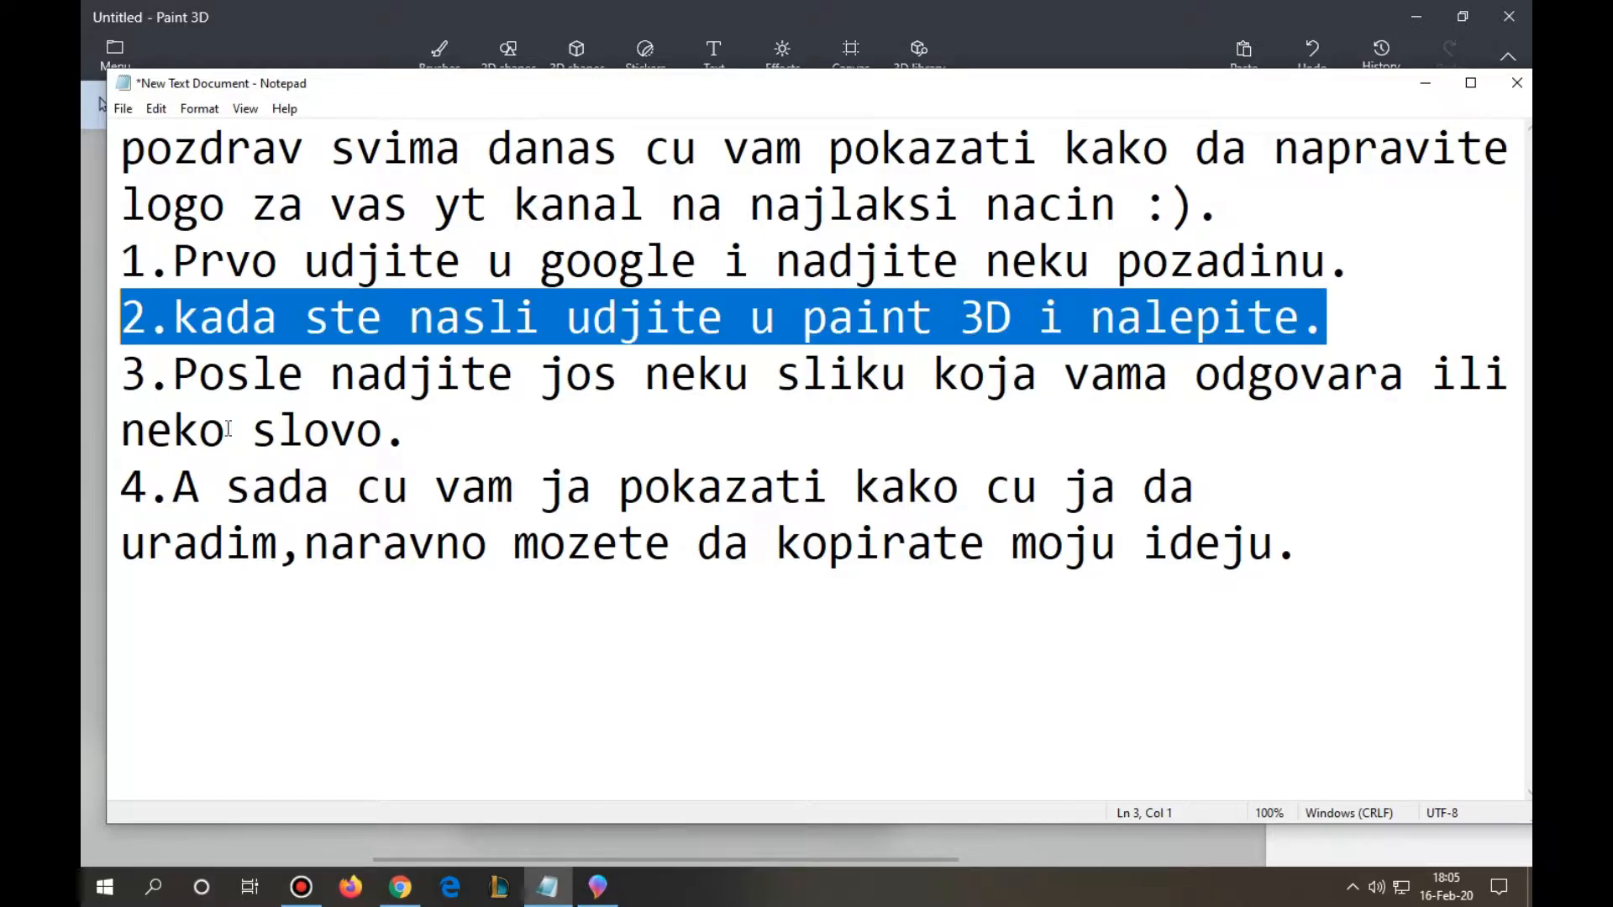
pyautogui.moveTo(433, 426); pyautogui.dragTo(83, 352)
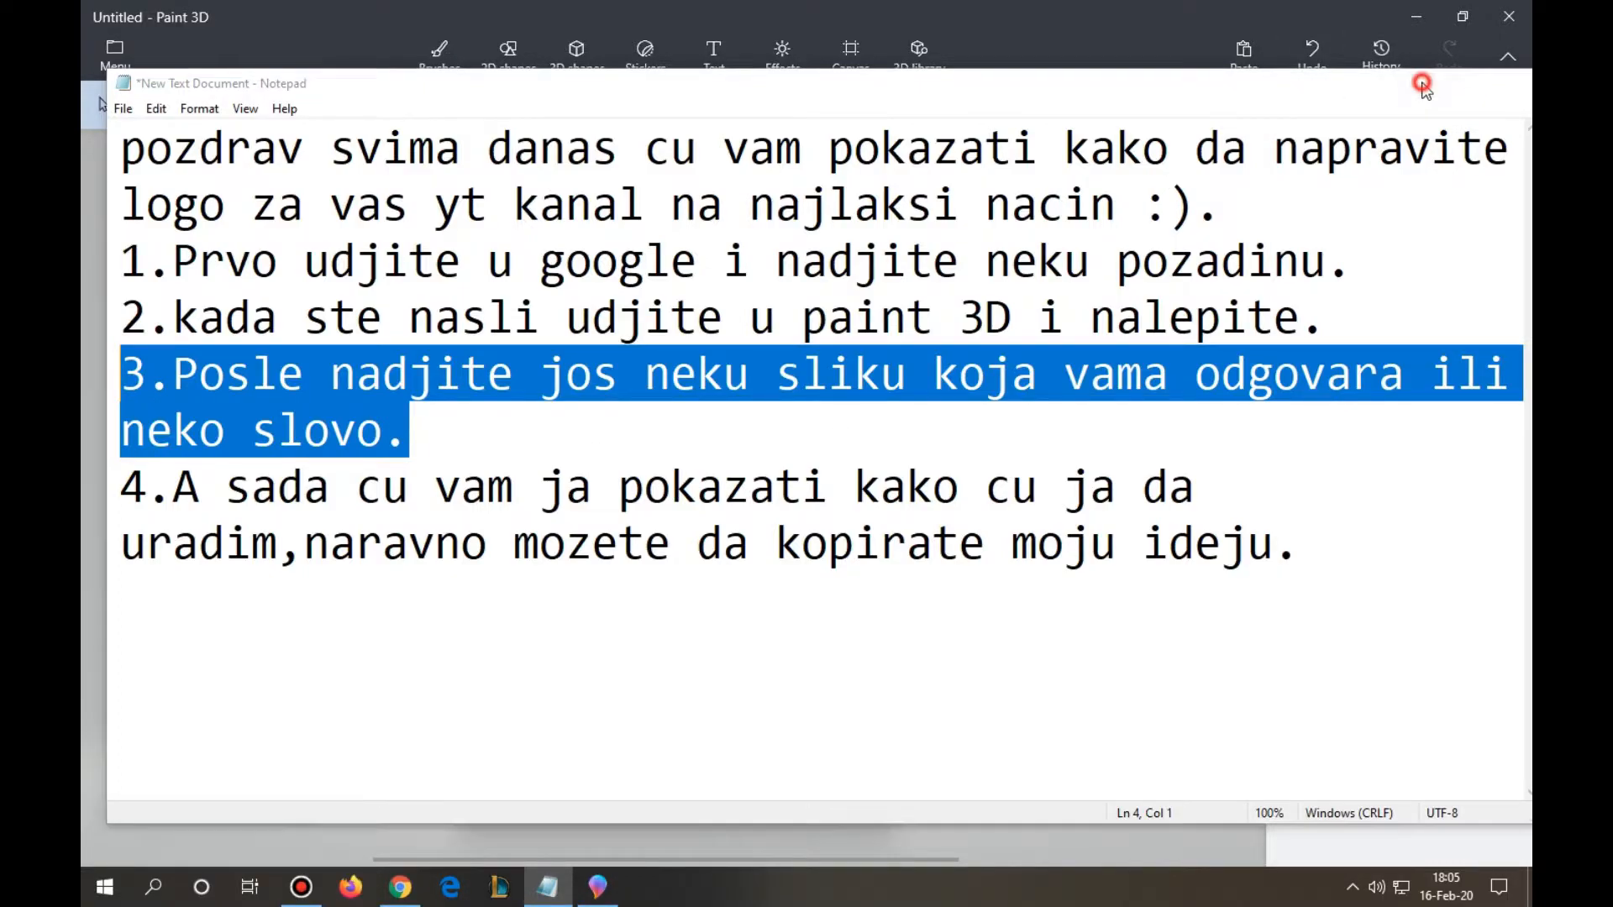
pyautogui.click(1426, 88)
# - Switch to Chrome and search Google Images for "N"
pyautogui.click(401, 892)
pyautogui.scroll(15, 753, 335)
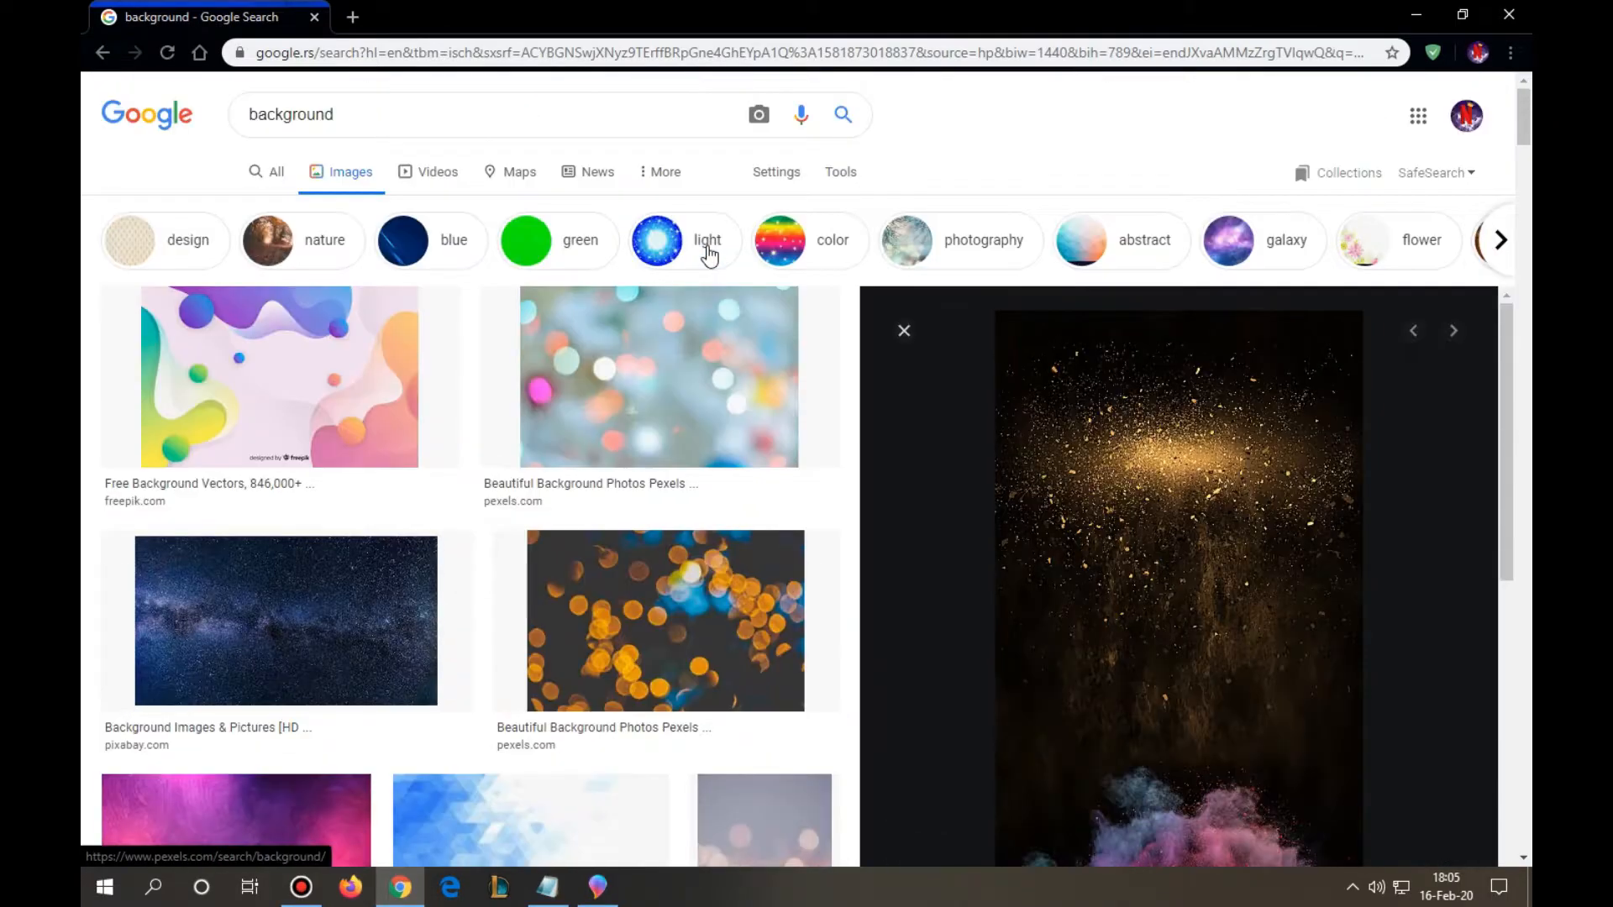
pyautogui.doubleClick(454, 107)
pyautogui.press('BackSpace')
pyautogui.write('N')
pyautogui.press('Return')
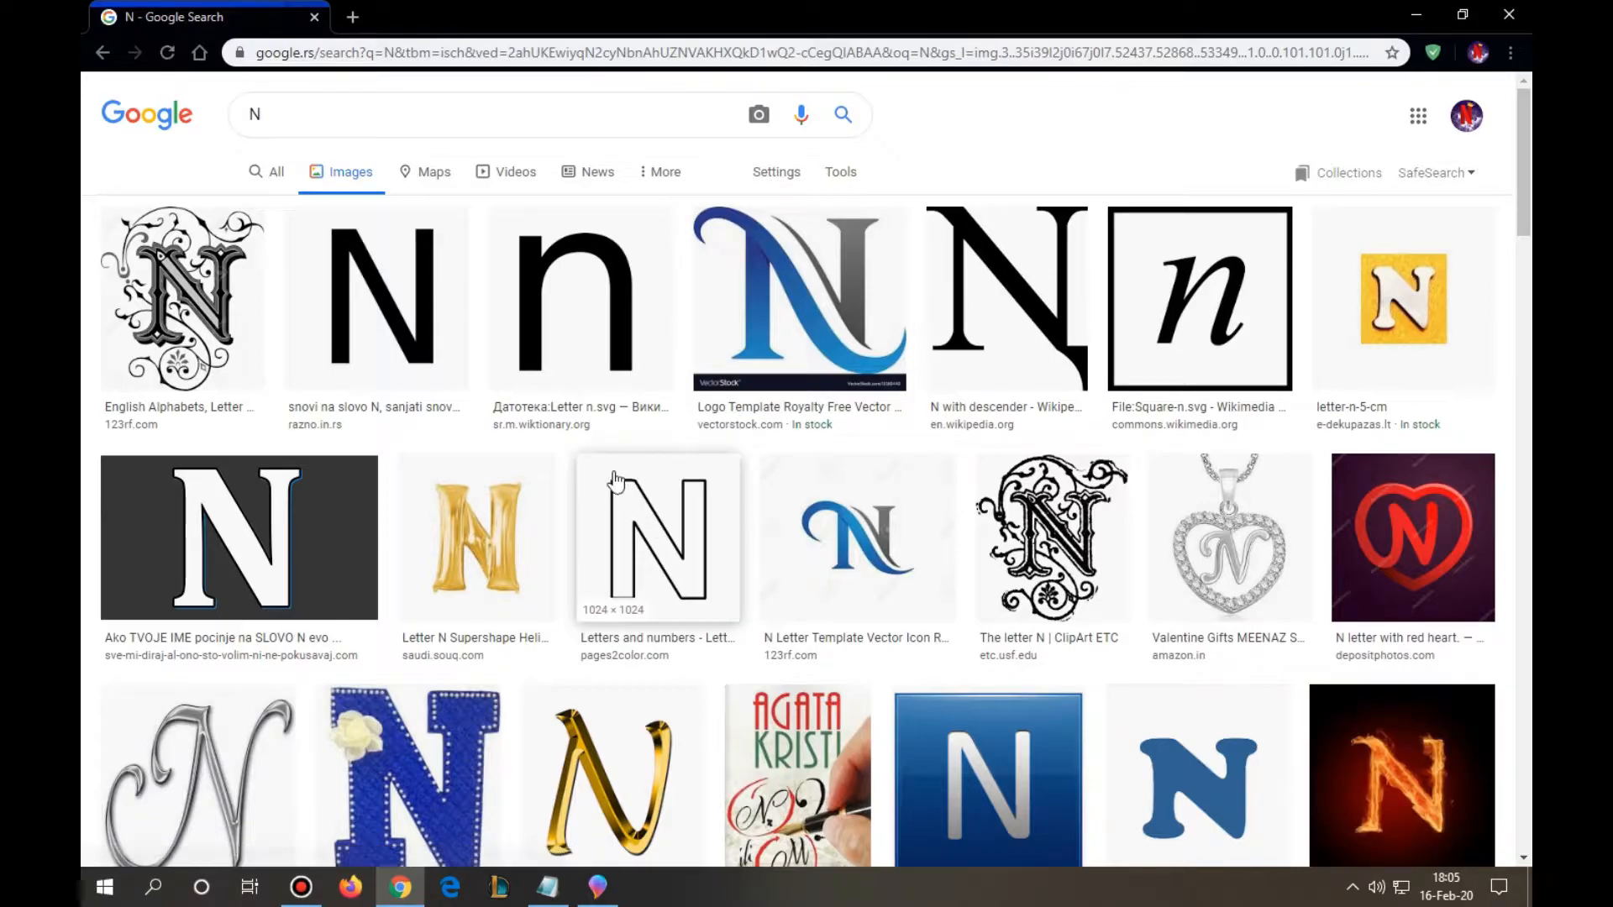
# - Find the red Netflix N on a black background among the image results and copy it
pyautogui.scroll(-1, 684, 431)
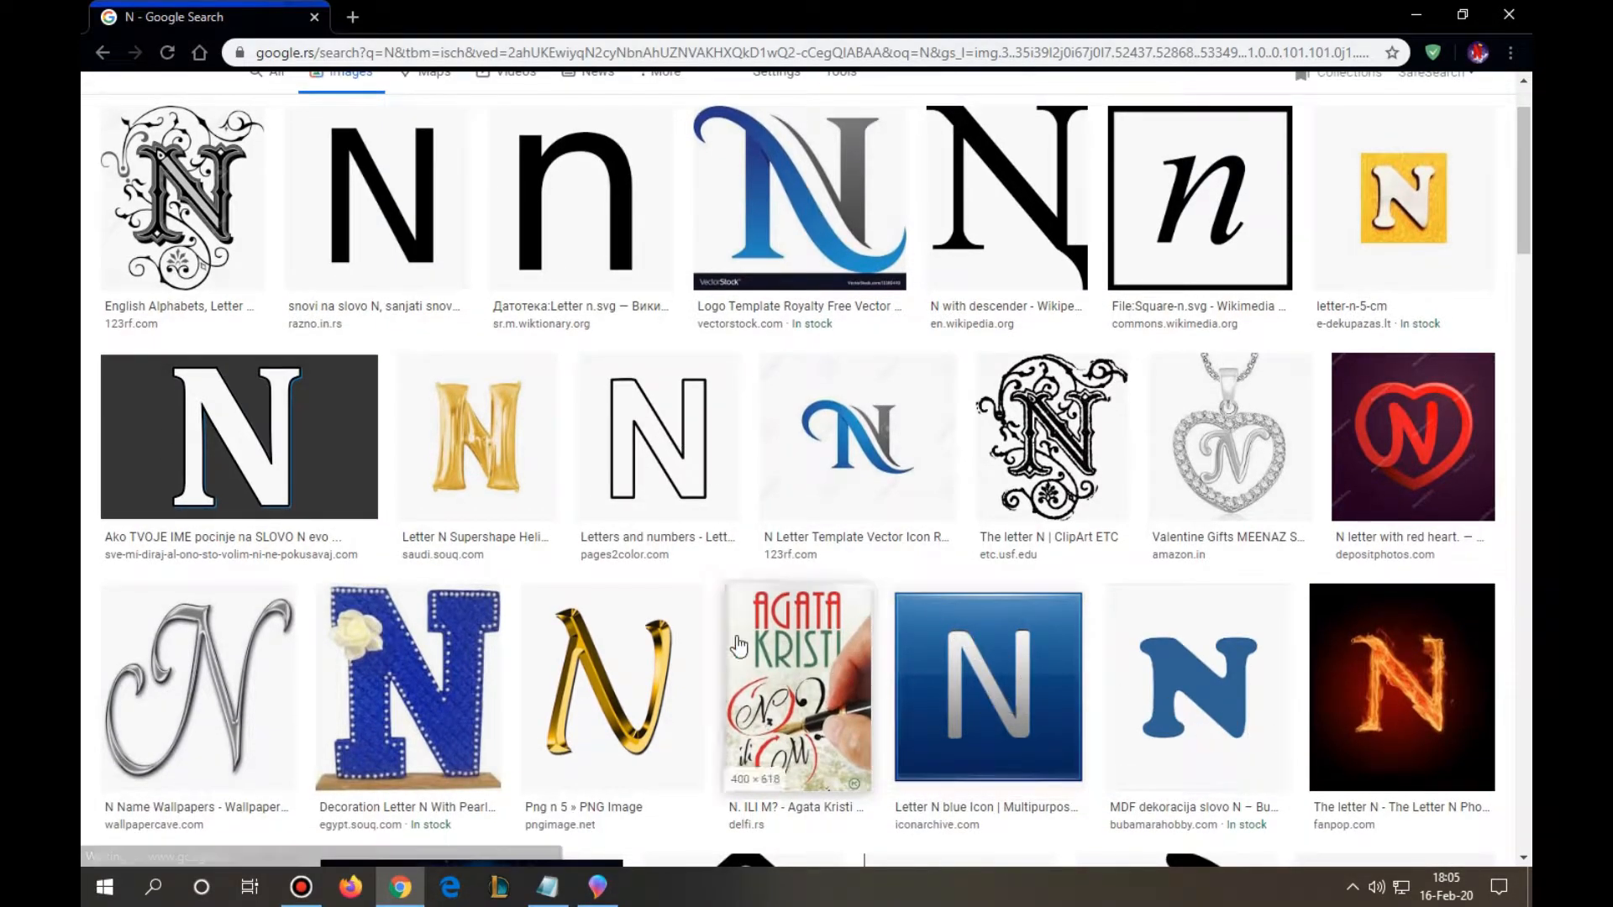
pyautogui.scroll(1, 1306, 361)
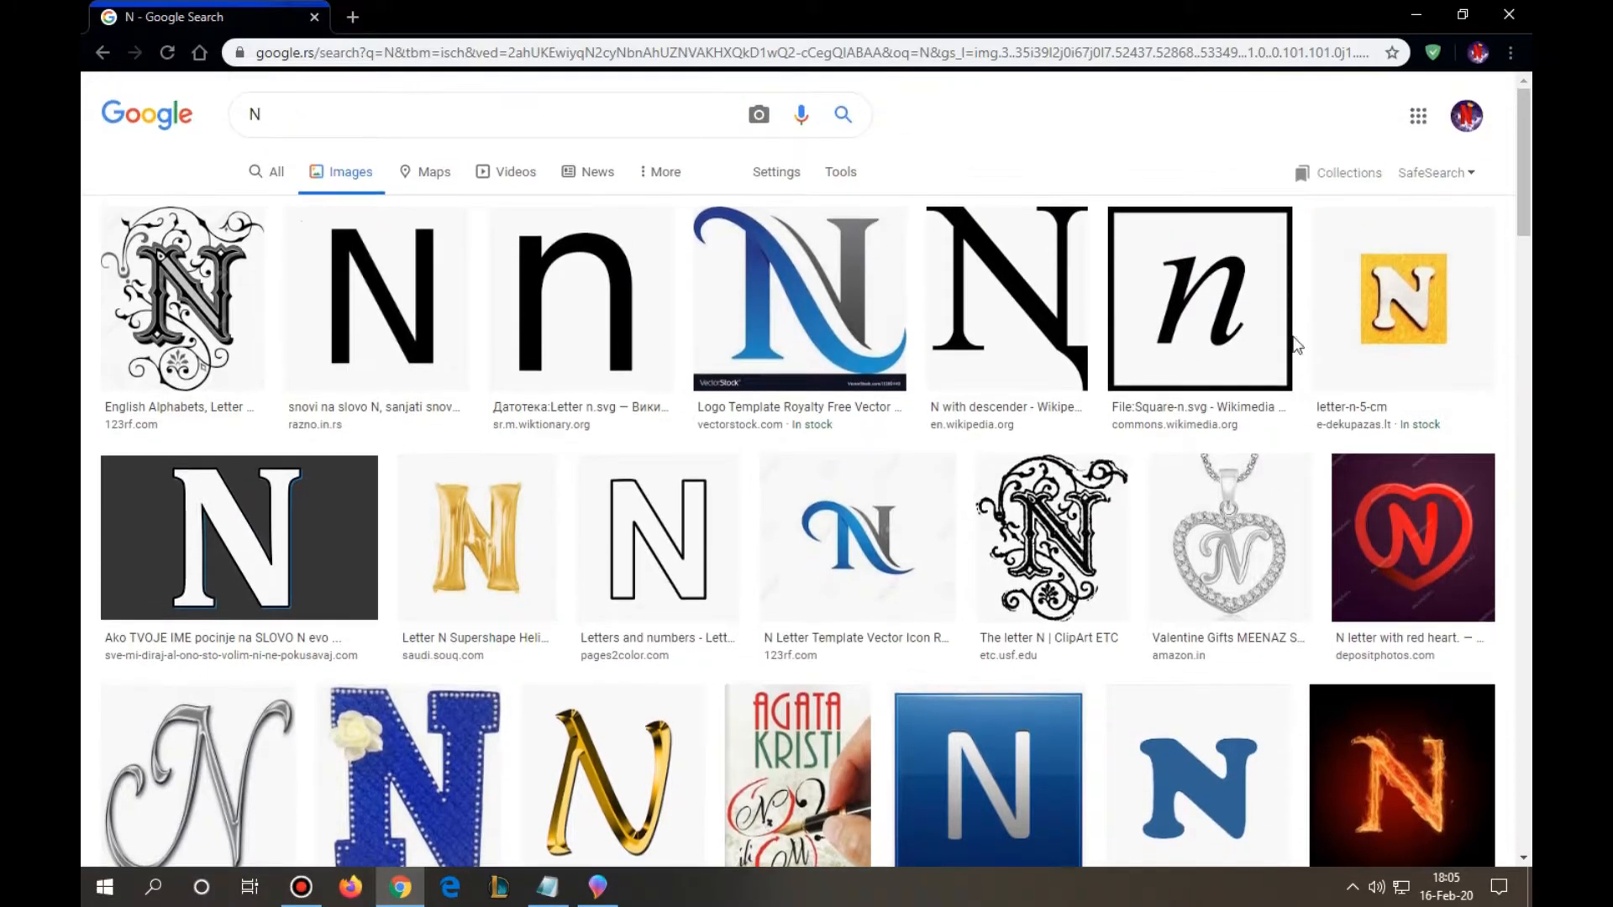
pyautogui.scroll(-2, 664, 411)
pyautogui.scroll(-7, 683, 423)
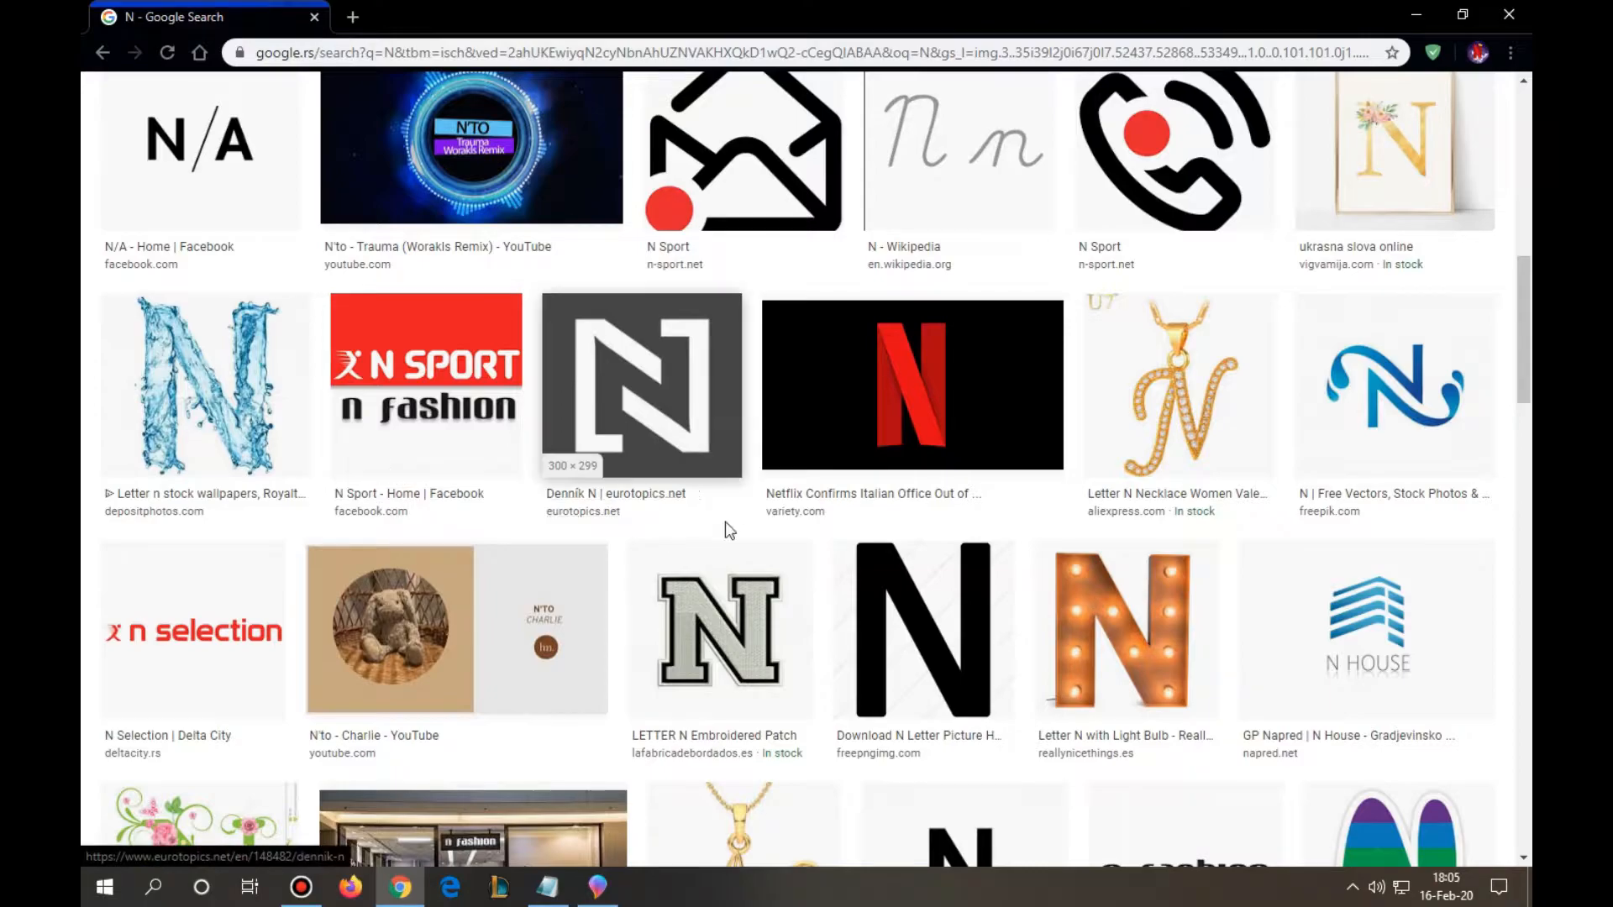
pyautogui.scroll(1, 740, 538)
pyautogui.click(794, 542)
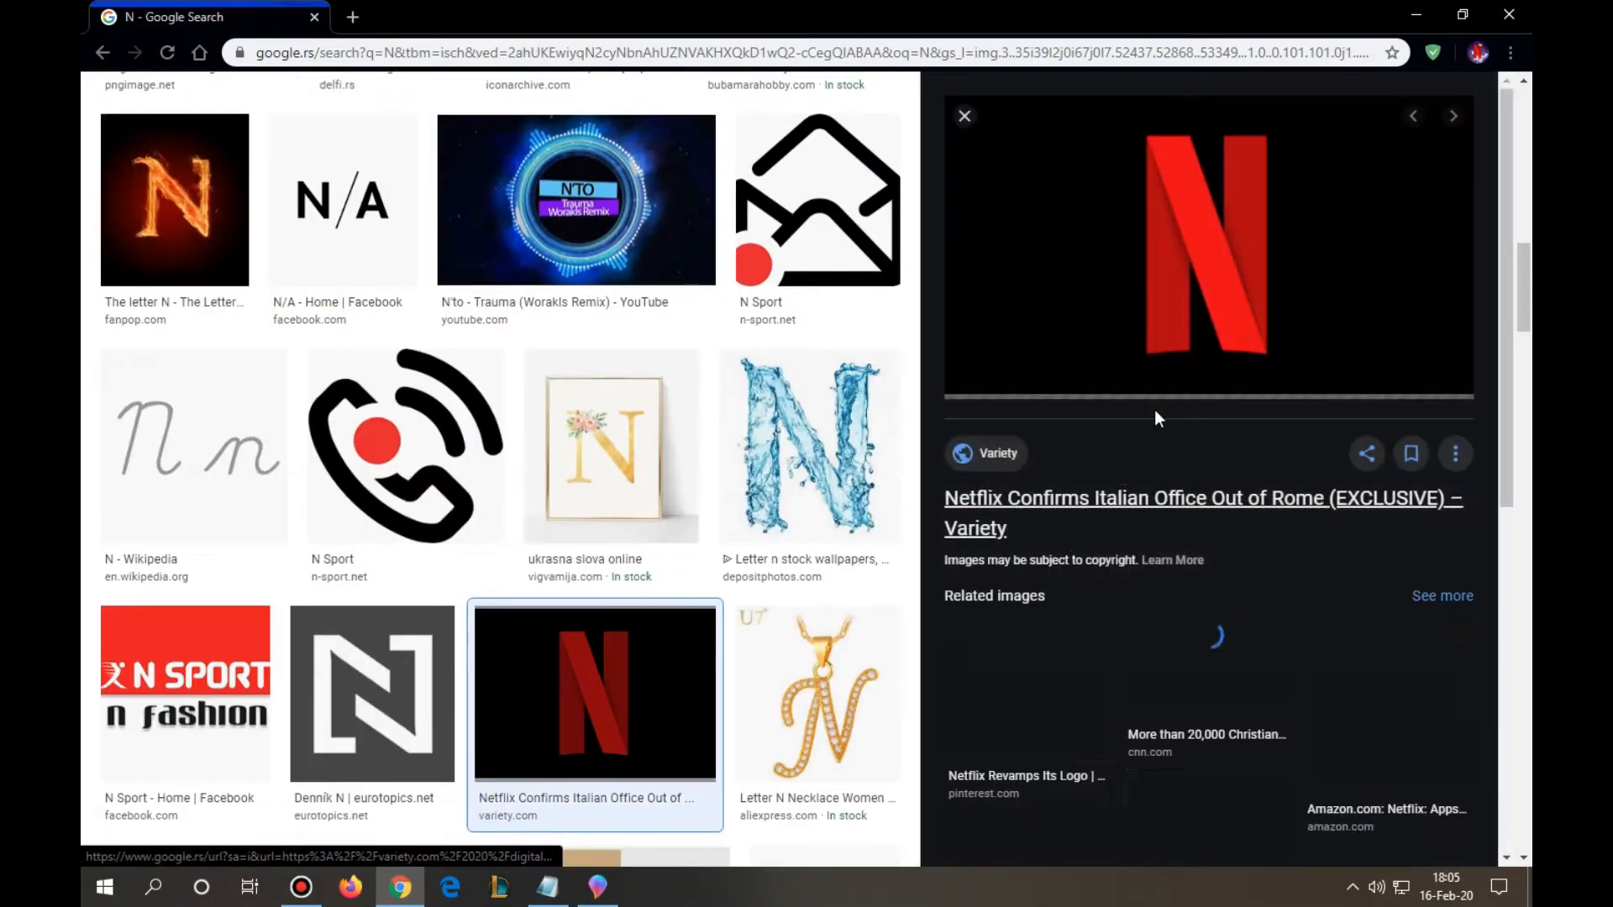
pyautogui.rightClick(1165, 248)
pyautogui.click(1258, 449)
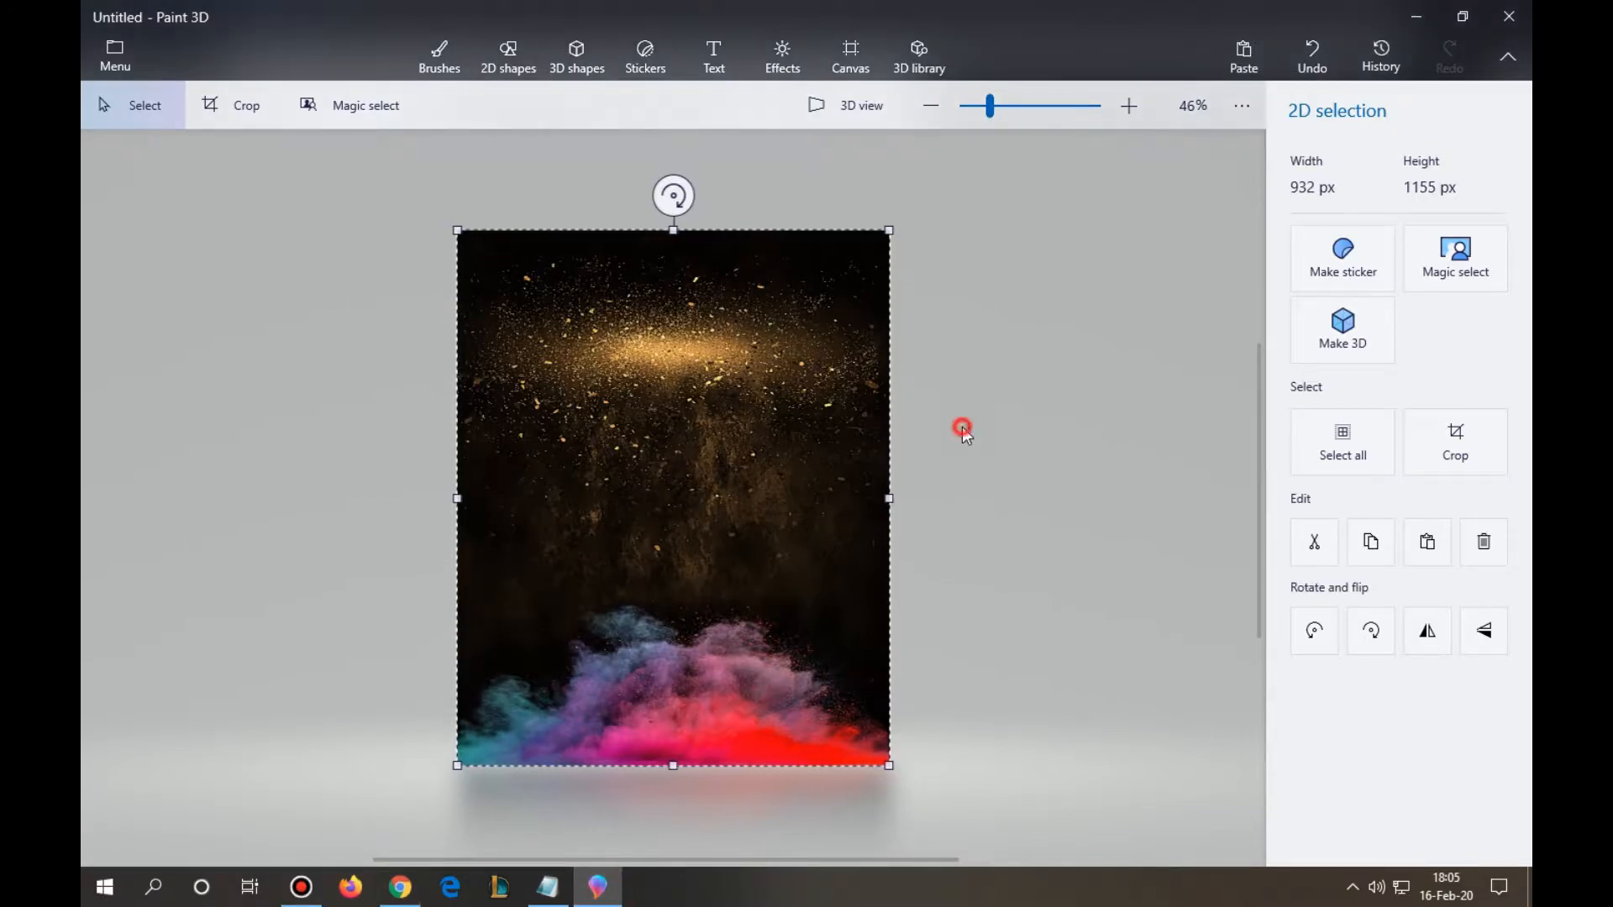
# - Switch to Paint 3D, paste the copied N image, and scale it to about 831 × 522 px over the middle of the background
pyautogui.click(962, 429)
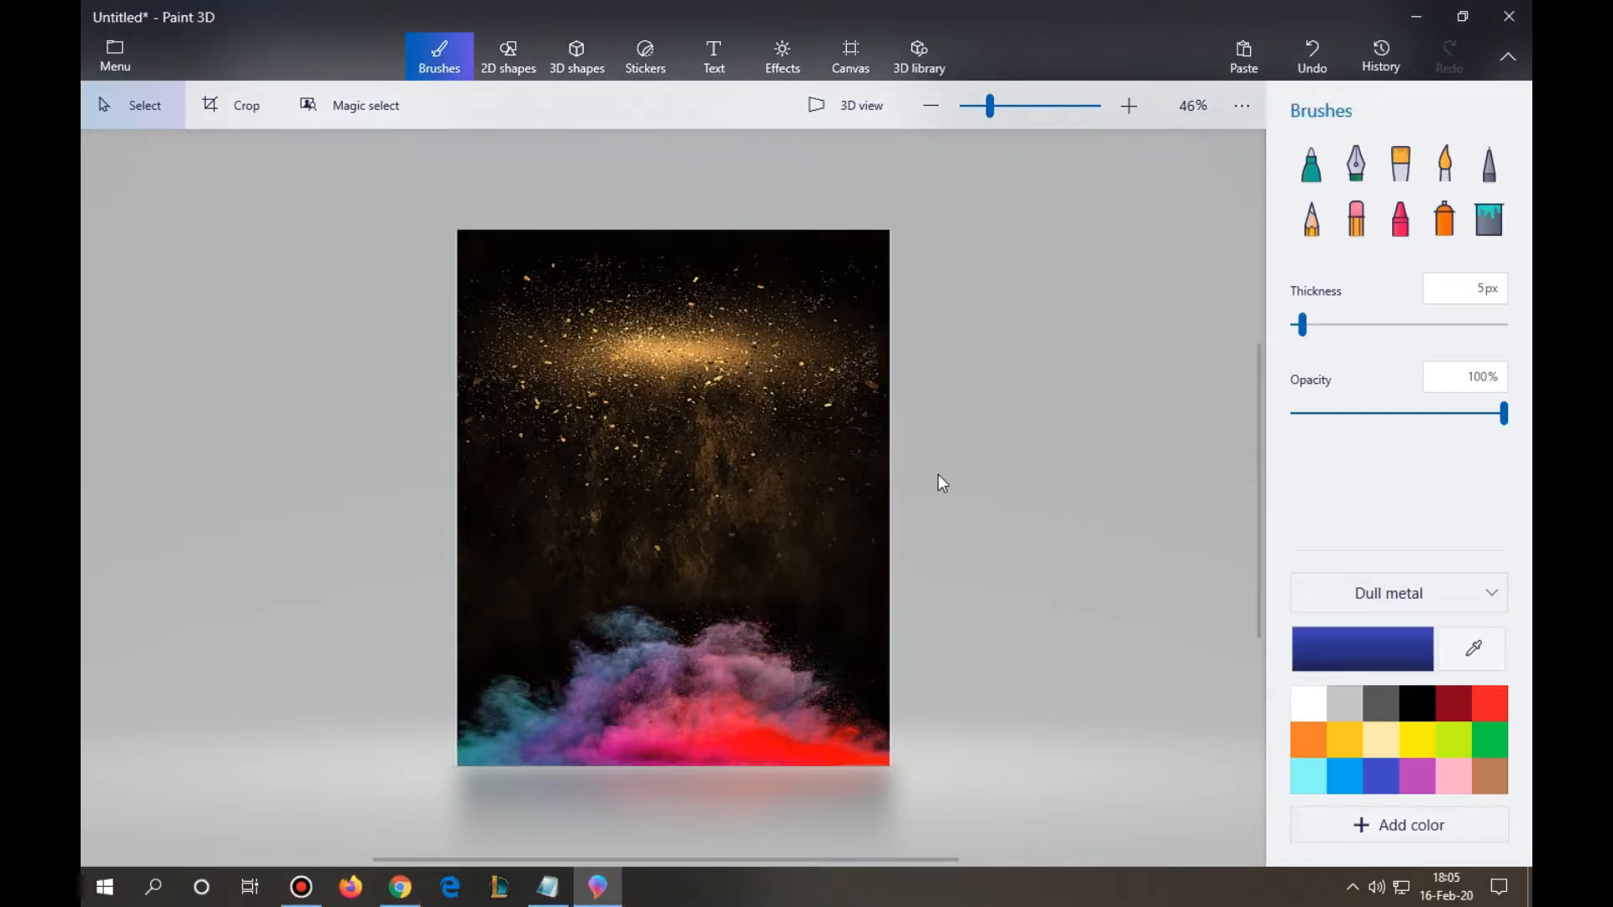
pyautogui.click(548, 889)
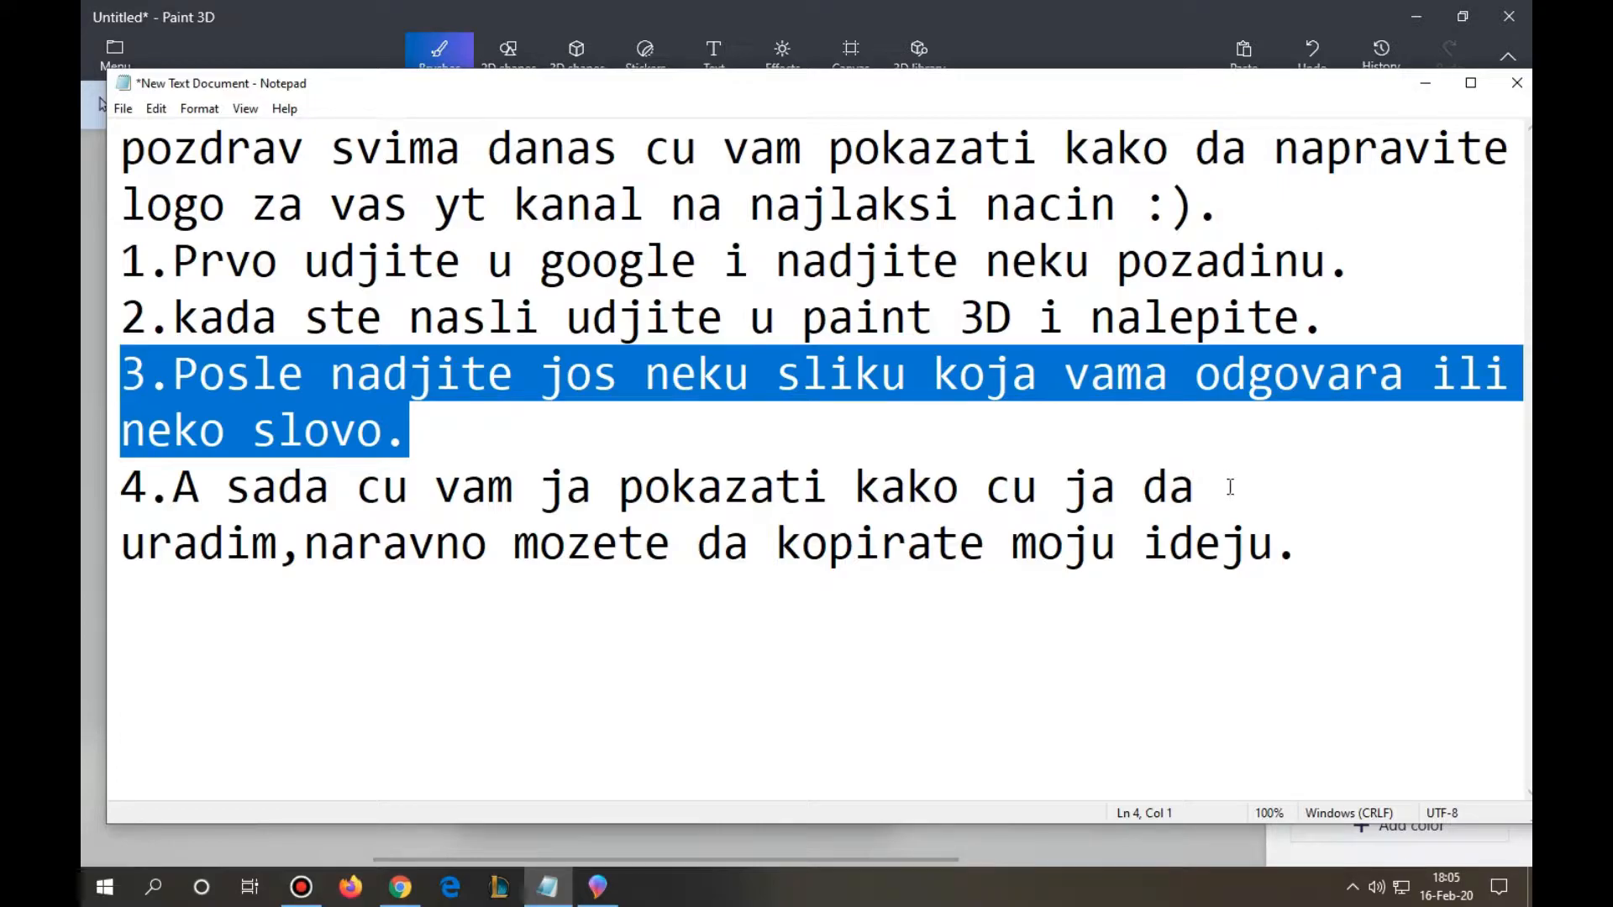
pyautogui.click(1426, 83)
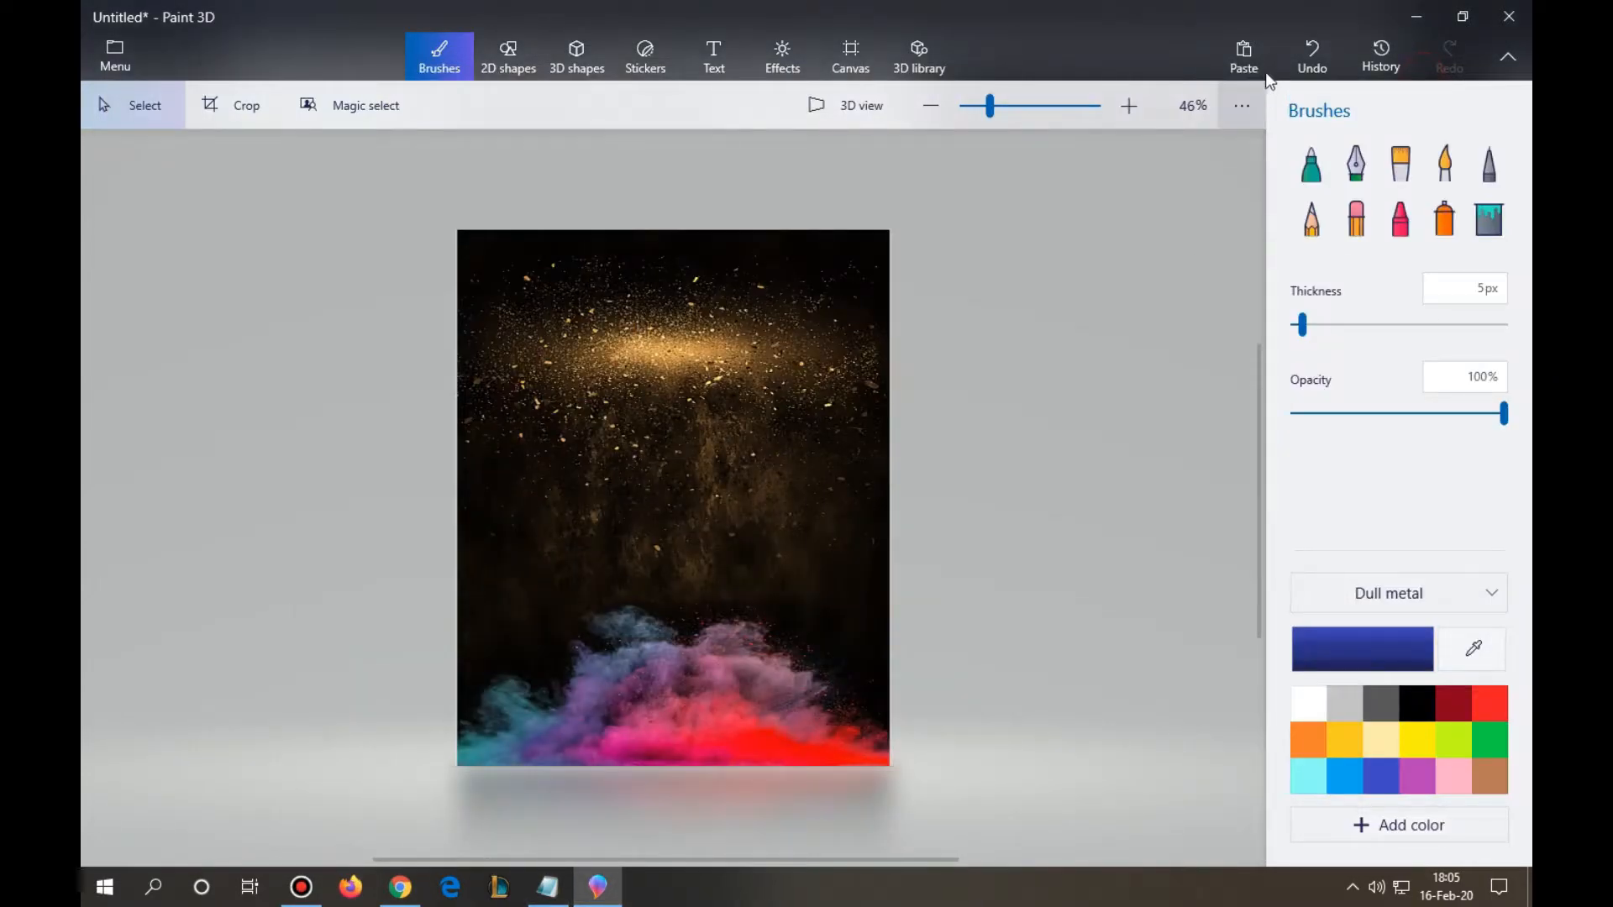
pyautogui.click(1259, 66)
pyautogui.moveTo(698, 468)
pyautogui.mouseDown()
pyautogui.moveTo(717, 454)
pyautogui.moveTo(694, 439)
pyautogui.mouseUp()
pyautogui.moveTo(910, 333); pyautogui.dragTo(831, 352)
pyautogui.moveTo(671, 468); pyautogui.dragTo(712, 462)
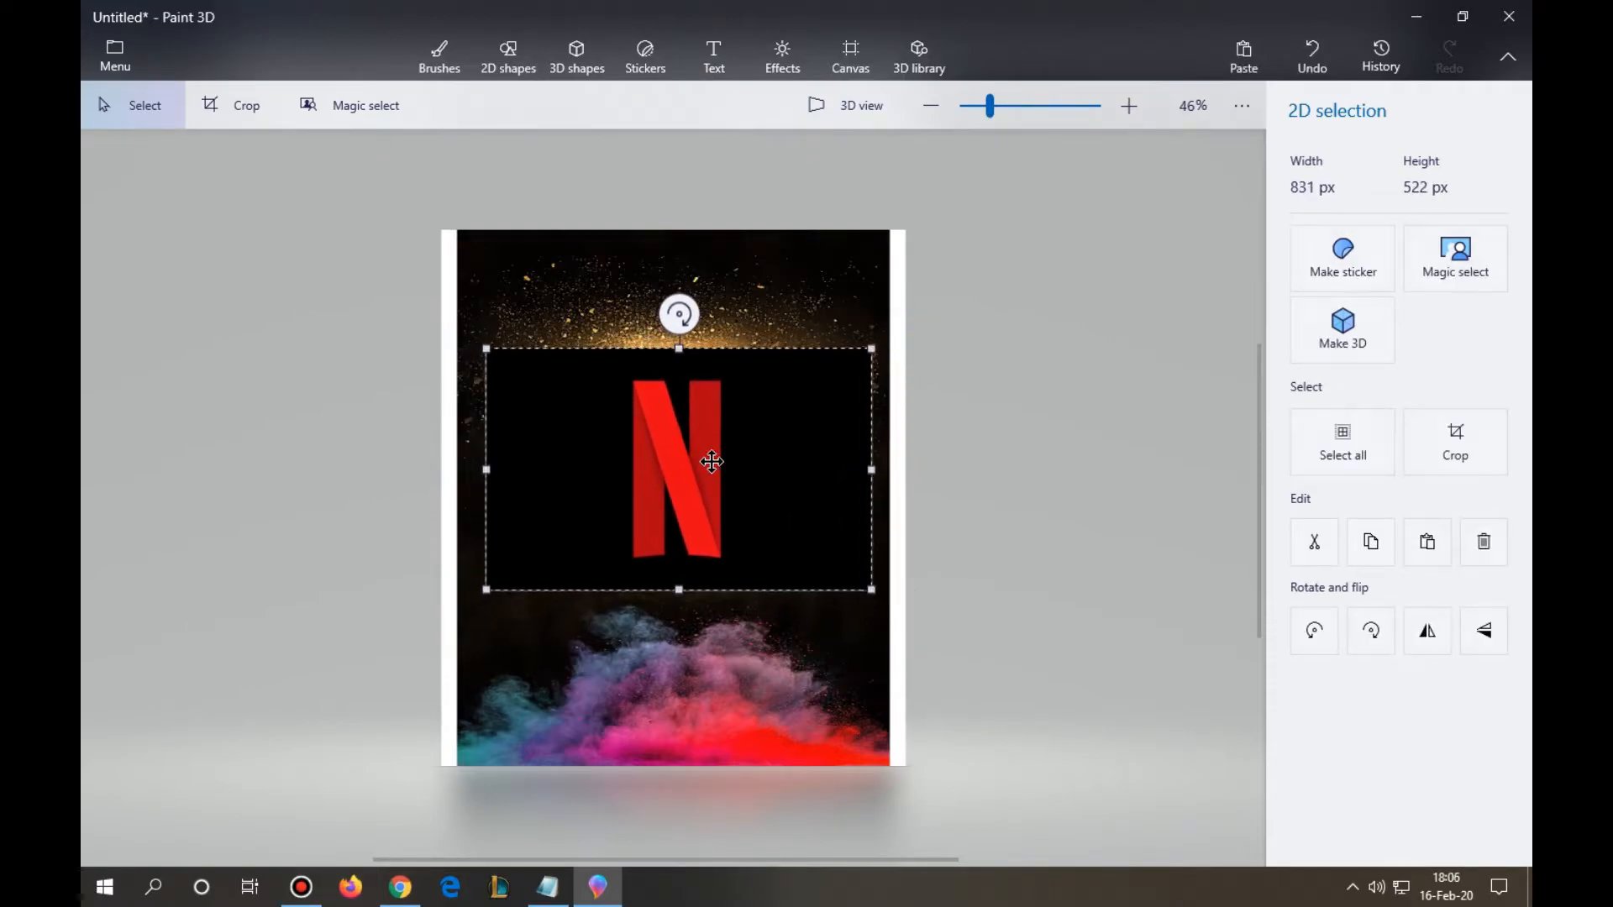
# - Cut the red N out of its black rectangle with Magic select, framing the cutout area tightly around the letter
pyautogui.click(1453, 271)
pyautogui.moveTo(872, 495); pyautogui.dragTo(724, 494)
pyautogui.moveTo(485, 470); pyautogui.dragTo(628, 508)
pyautogui.moveTo(672, 346)
pyautogui.mouseDown()
pyautogui.moveTo(685, 341)
pyautogui.moveTo(686, 375)
pyautogui.mouseUp()
pyautogui.moveTo(683, 591); pyautogui.dragTo(684, 566)
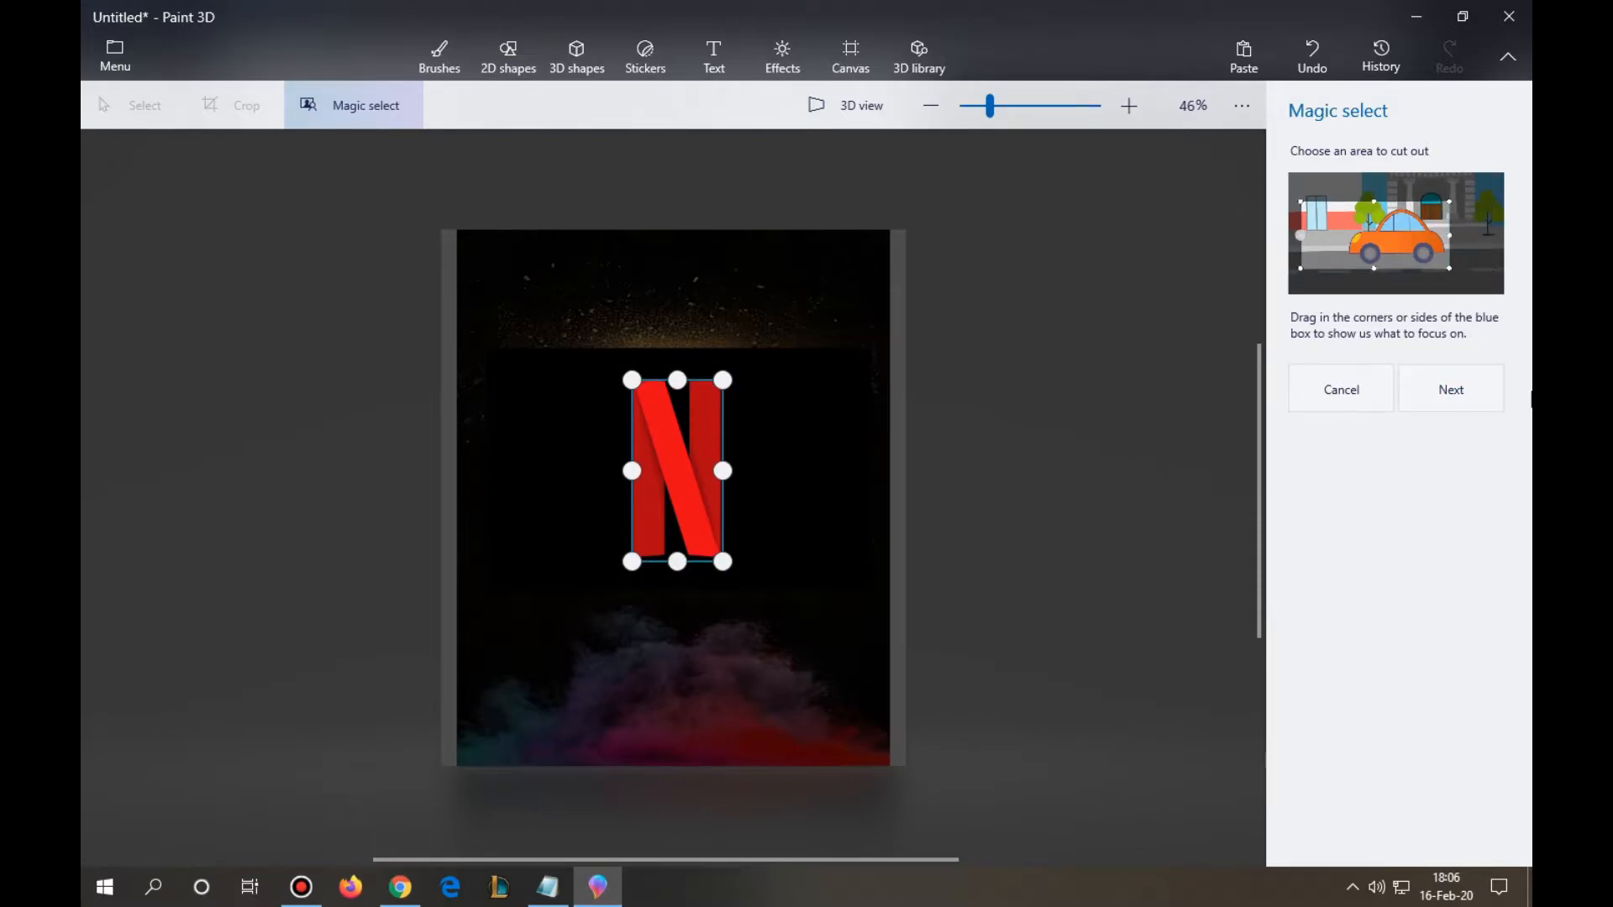
pyautogui.press('Return')
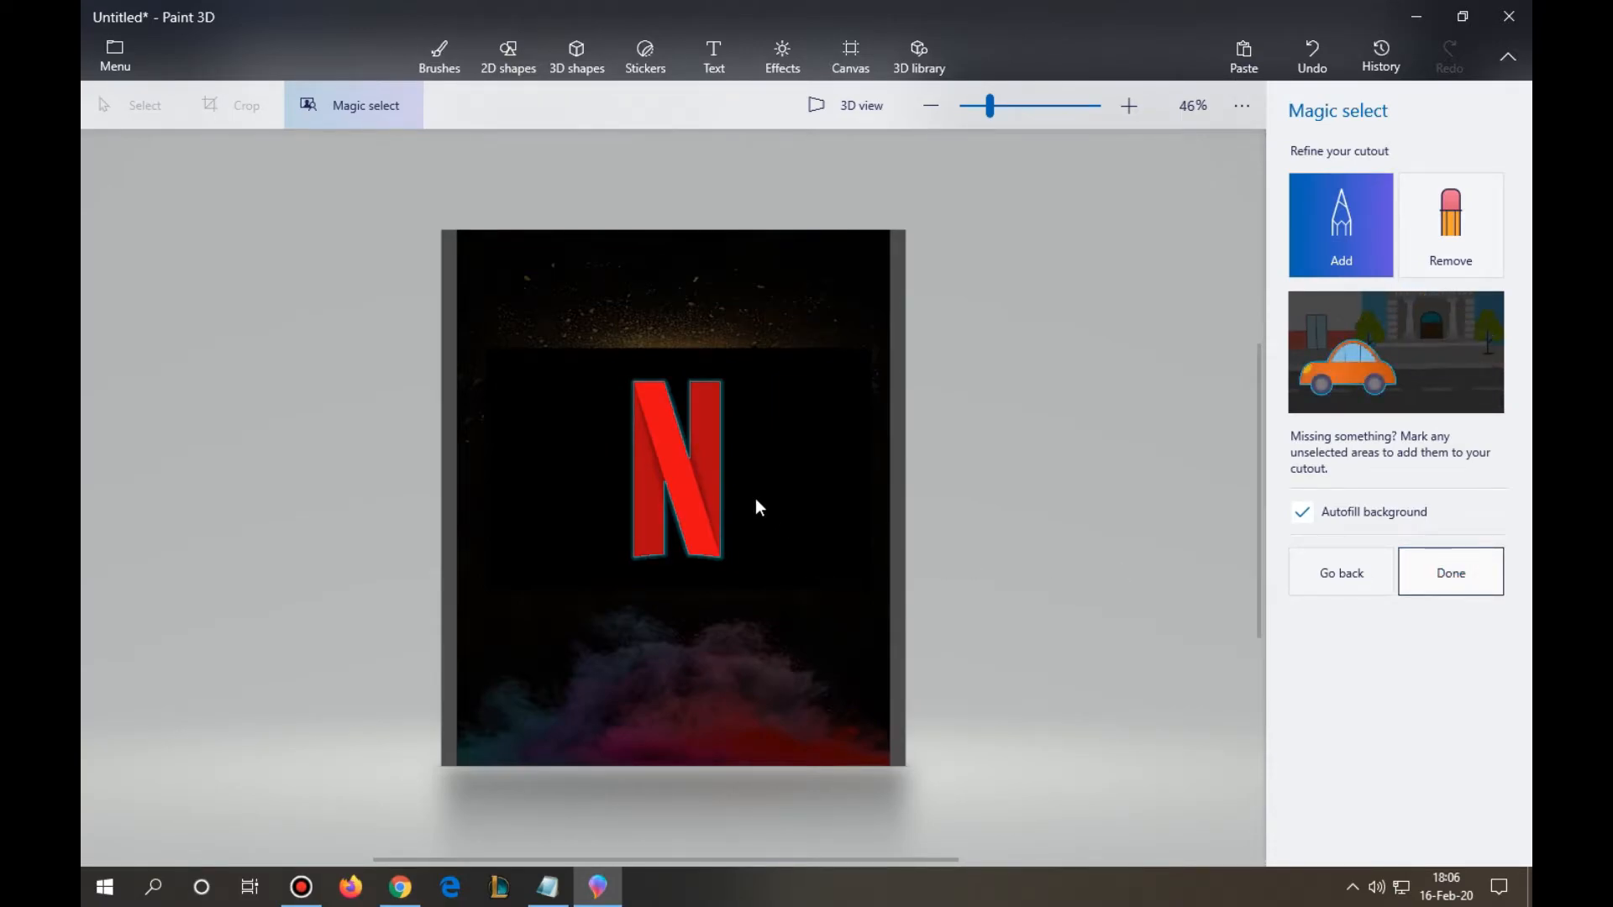
pyautogui.press('Return')
# - Move the cut-out N aside and delete the leftover black rectangle
pyautogui.moveTo(698, 478); pyautogui.dragTo(630, 594)
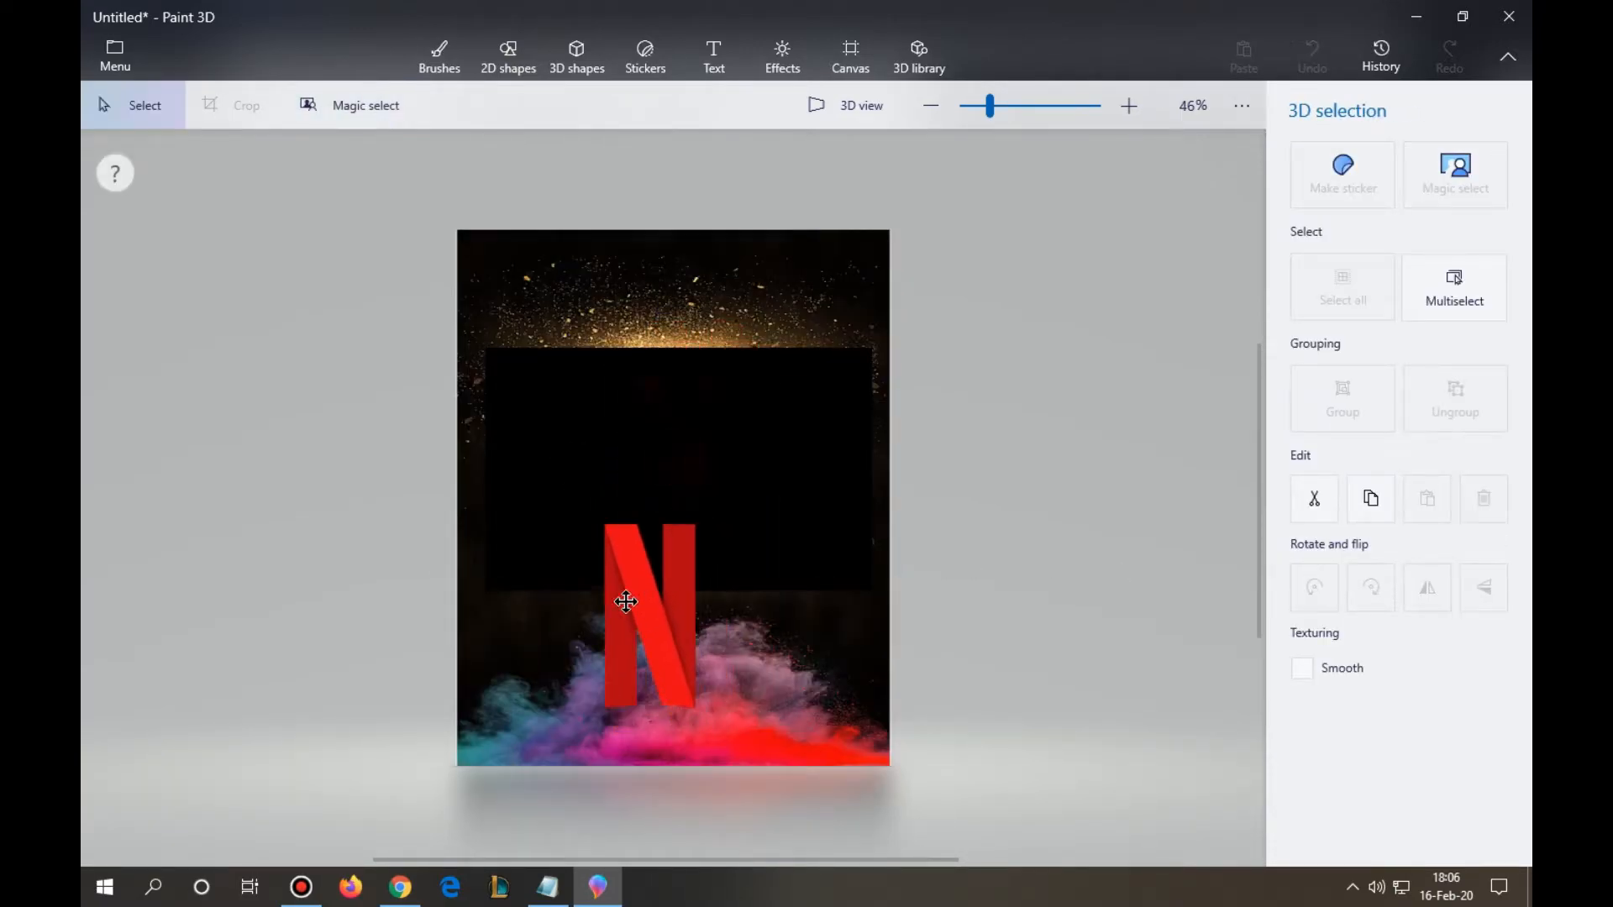
pyautogui.click(764, 468)
pyautogui.rightClick(763, 468)
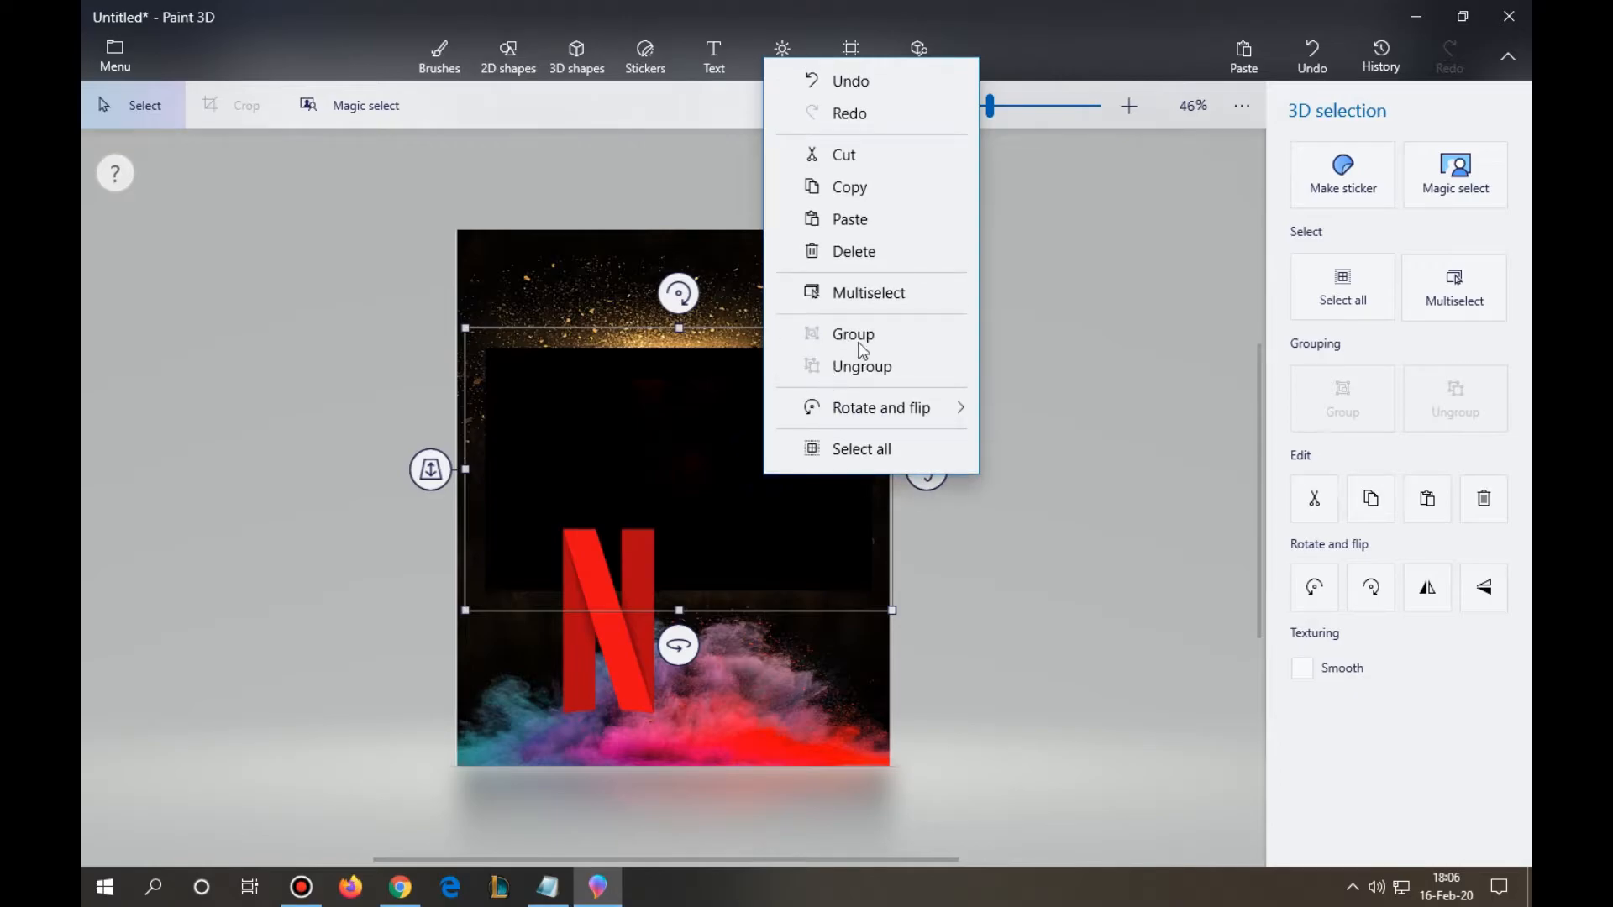
pyautogui.click(853, 252)
# - Enlarge the red N and centre it on the background just above the coloured smoke
pyautogui.click(634, 573)
pyautogui.moveTo(673, 510); pyautogui.dragTo(703, 453)
pyautogui.moveTo(627, 582)
pyautogui.mouseDown()
pyautogui.moveTo(693, 510)
pyautogui.moveTo(697, 449)
pyautogui.mouseUp()
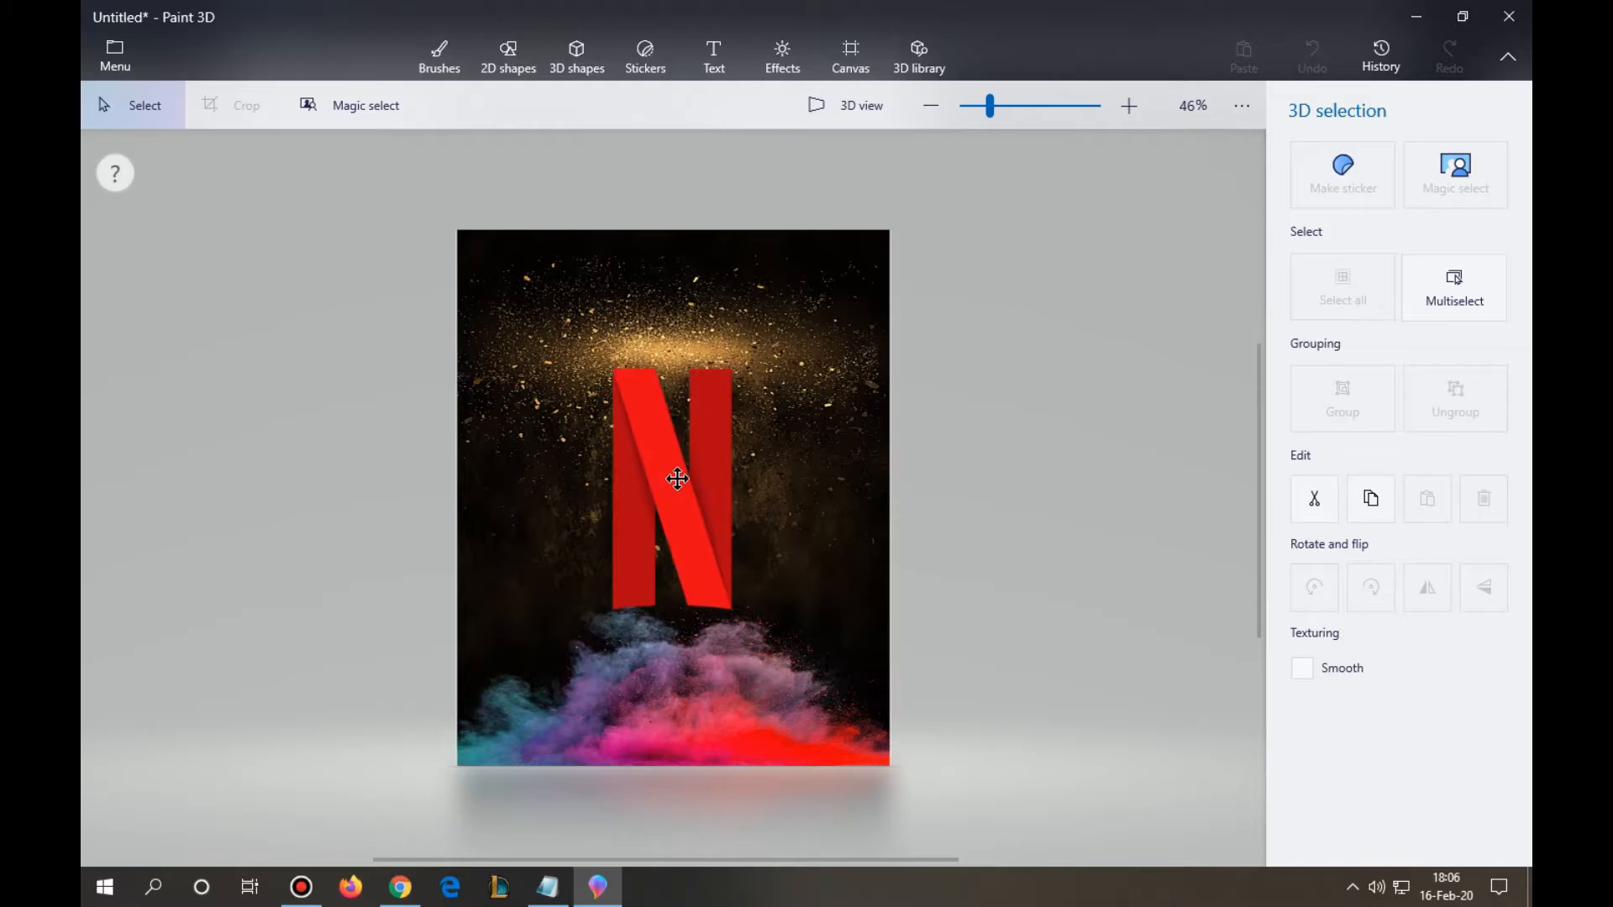
pyautogui.press('b')
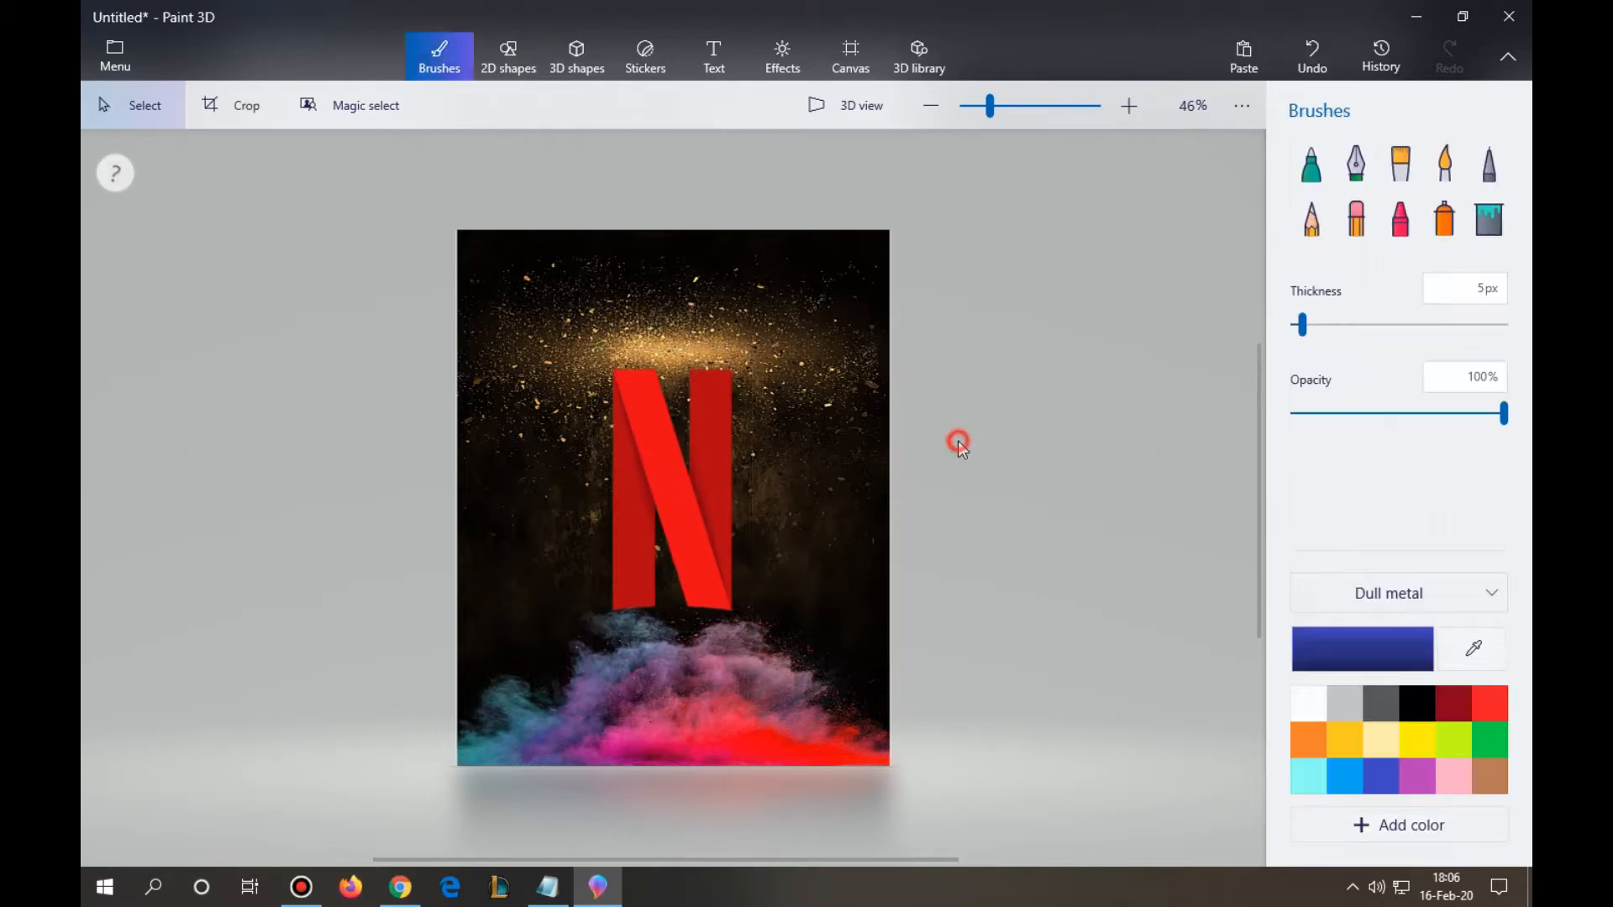
# - Switch to the Notepad notes and highlight the fourth instruction for reading
pyautogui.click(546, 896)
pyautogui.moveTo(1298, 542); pyautogui.dragTo(83, 475)
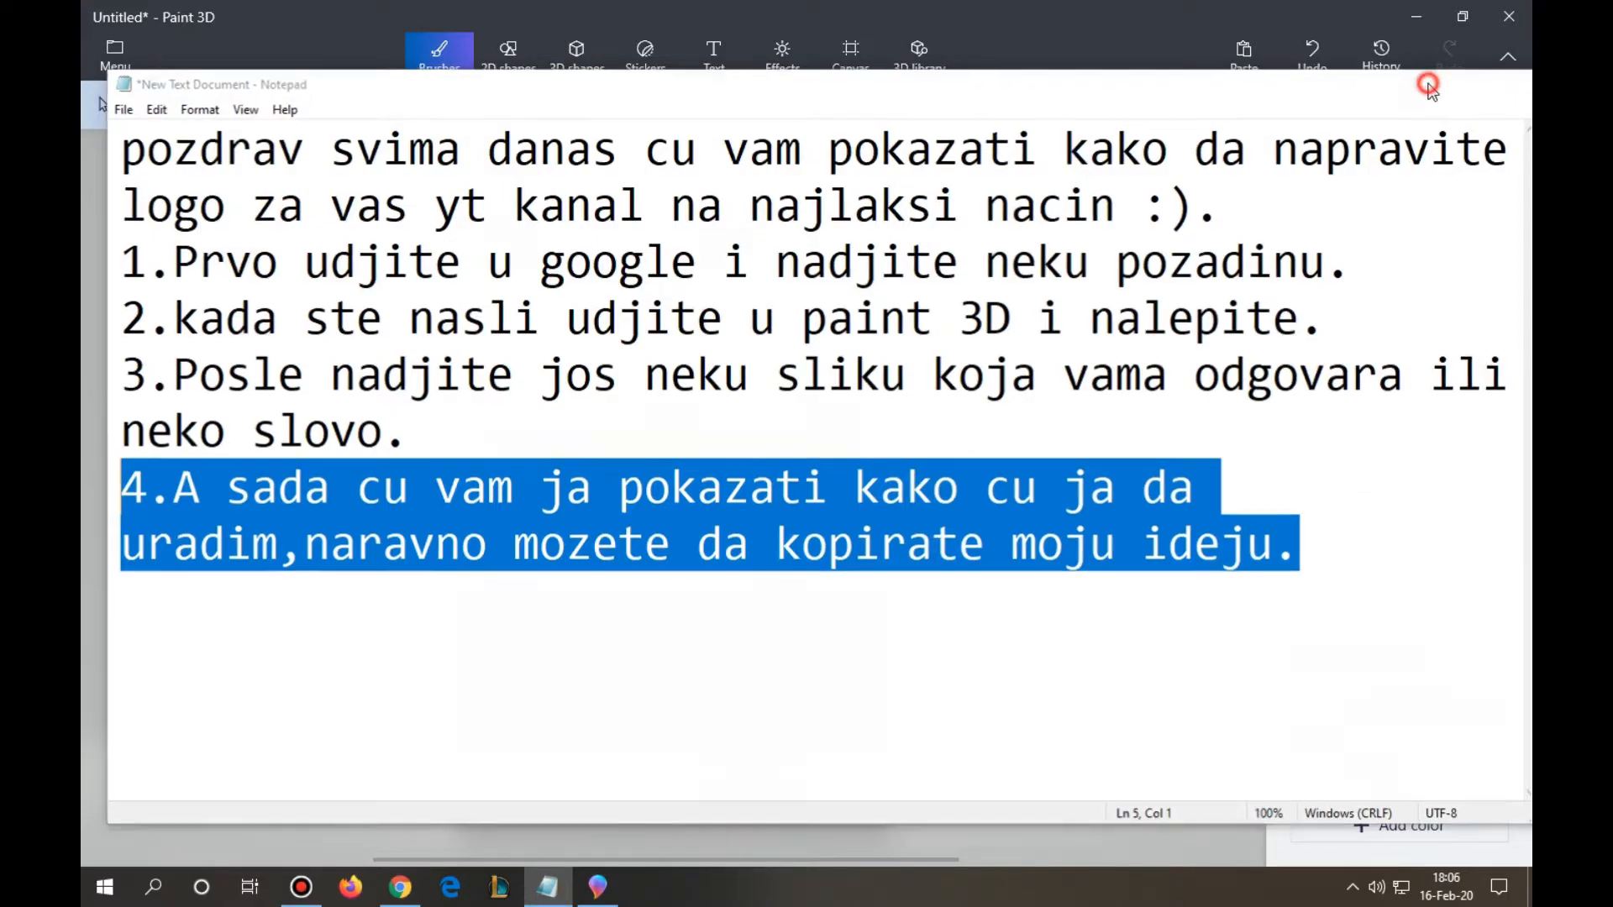
pyautogui.click(1425, 83)
# - Switch to Chrome and search Google Images for "kruna"
pyautogui.click(401, 887)
pyautogui.scroll(15, 468, 700)
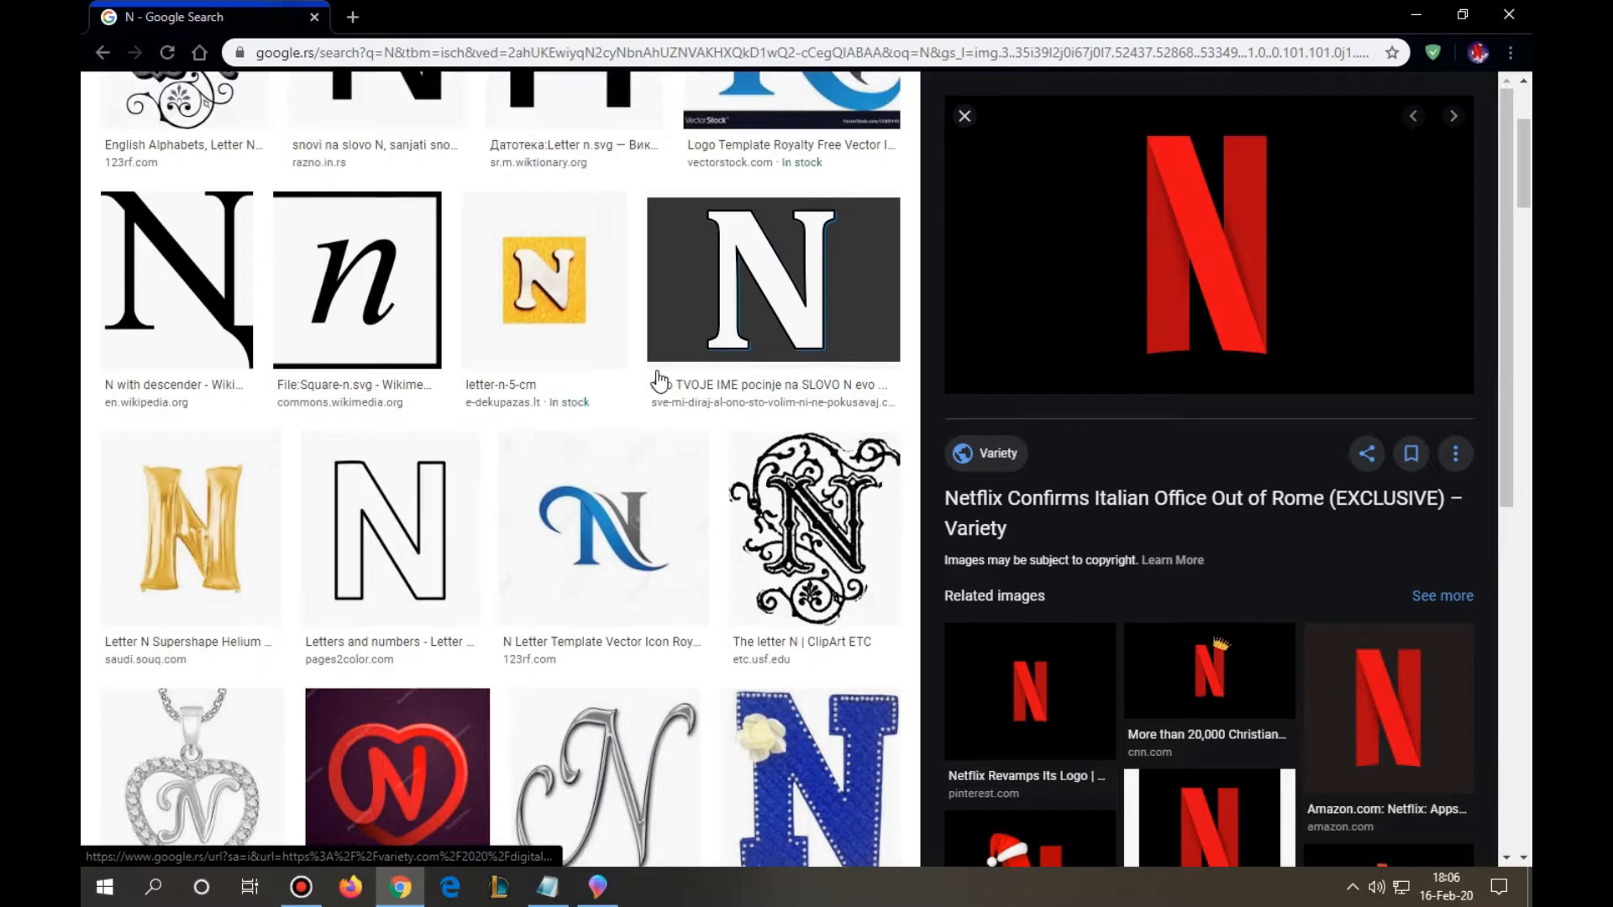
pyautogui.click(482, 113)
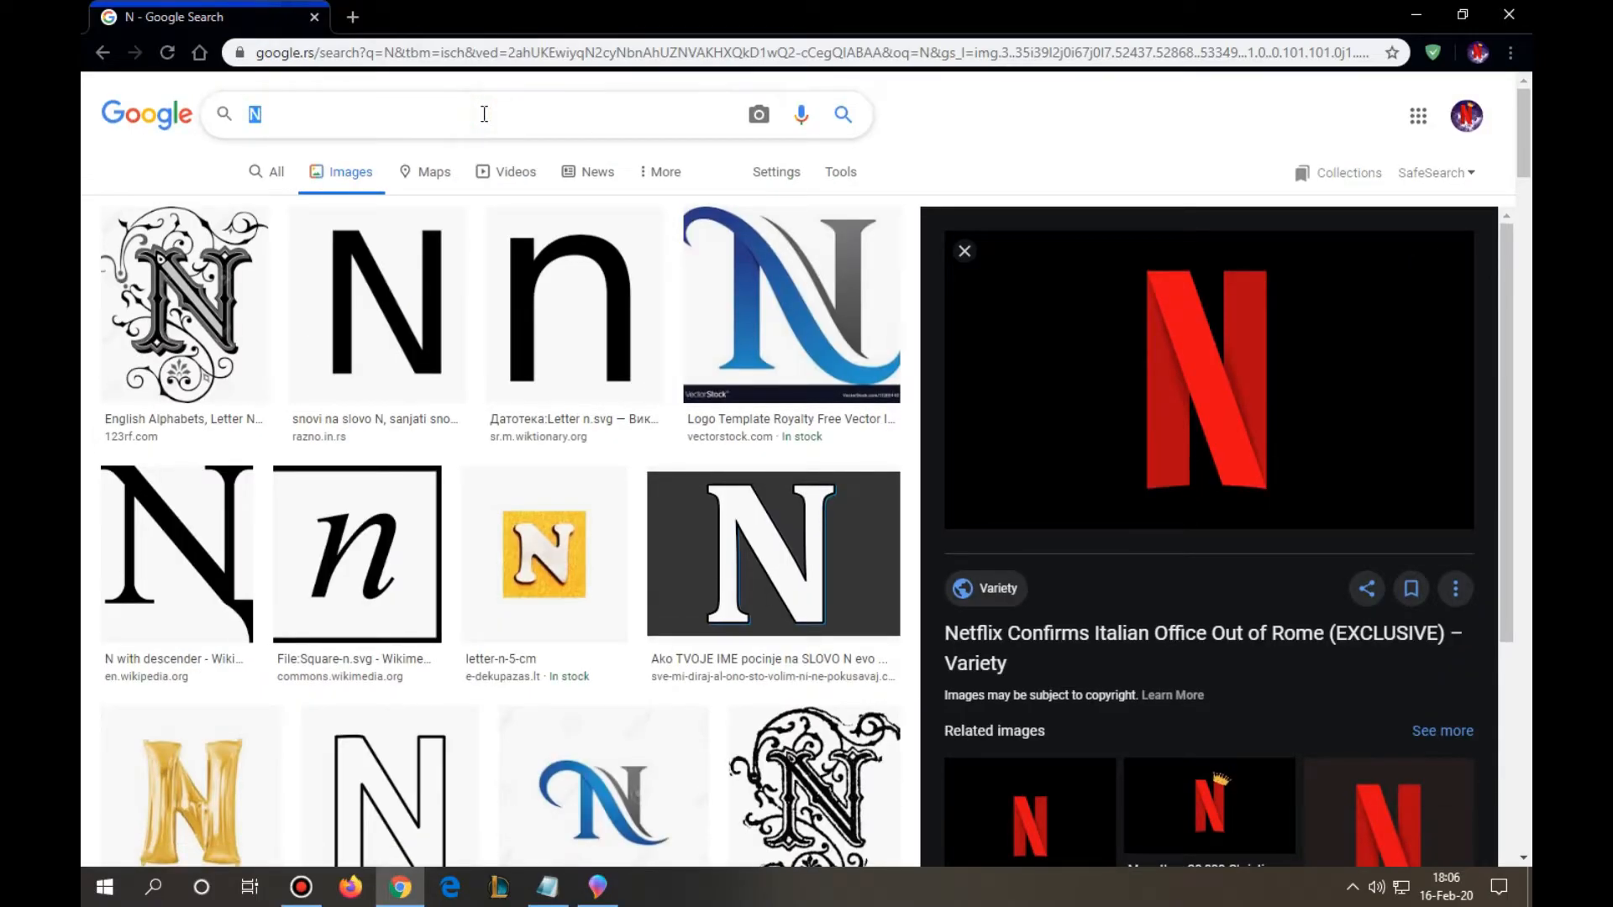
pyautogui.write('kruna')
pyautogui.press('Return')
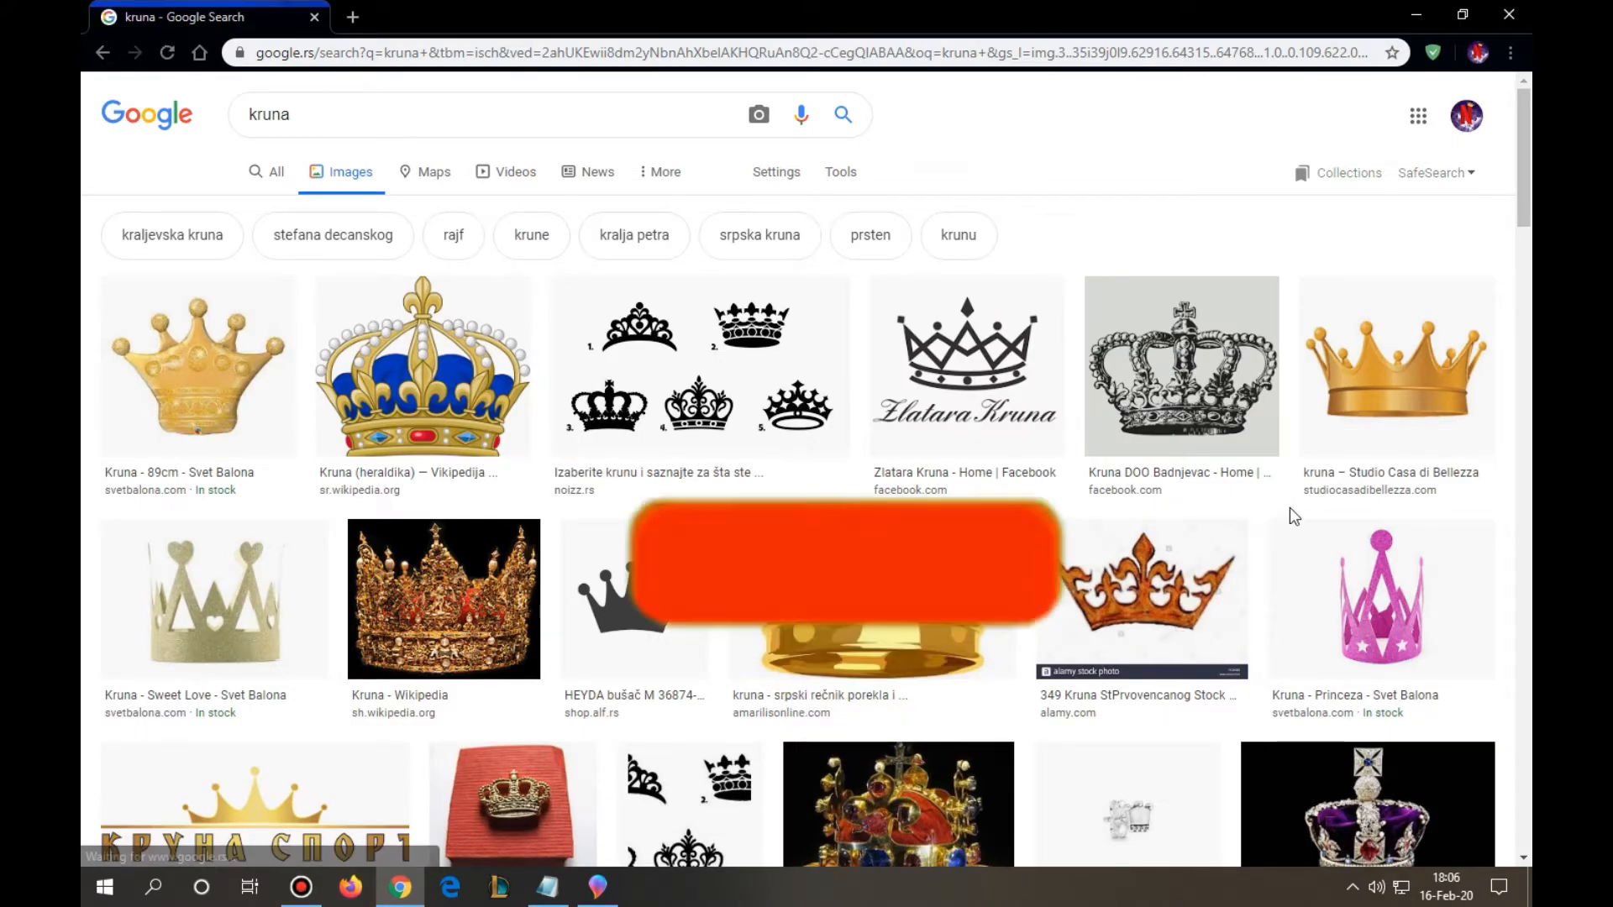
# - Open the preview of the golden crown image from Studio Casa di Bellezza in the search results
pyautogui.scroll(-2, 1443, 211)
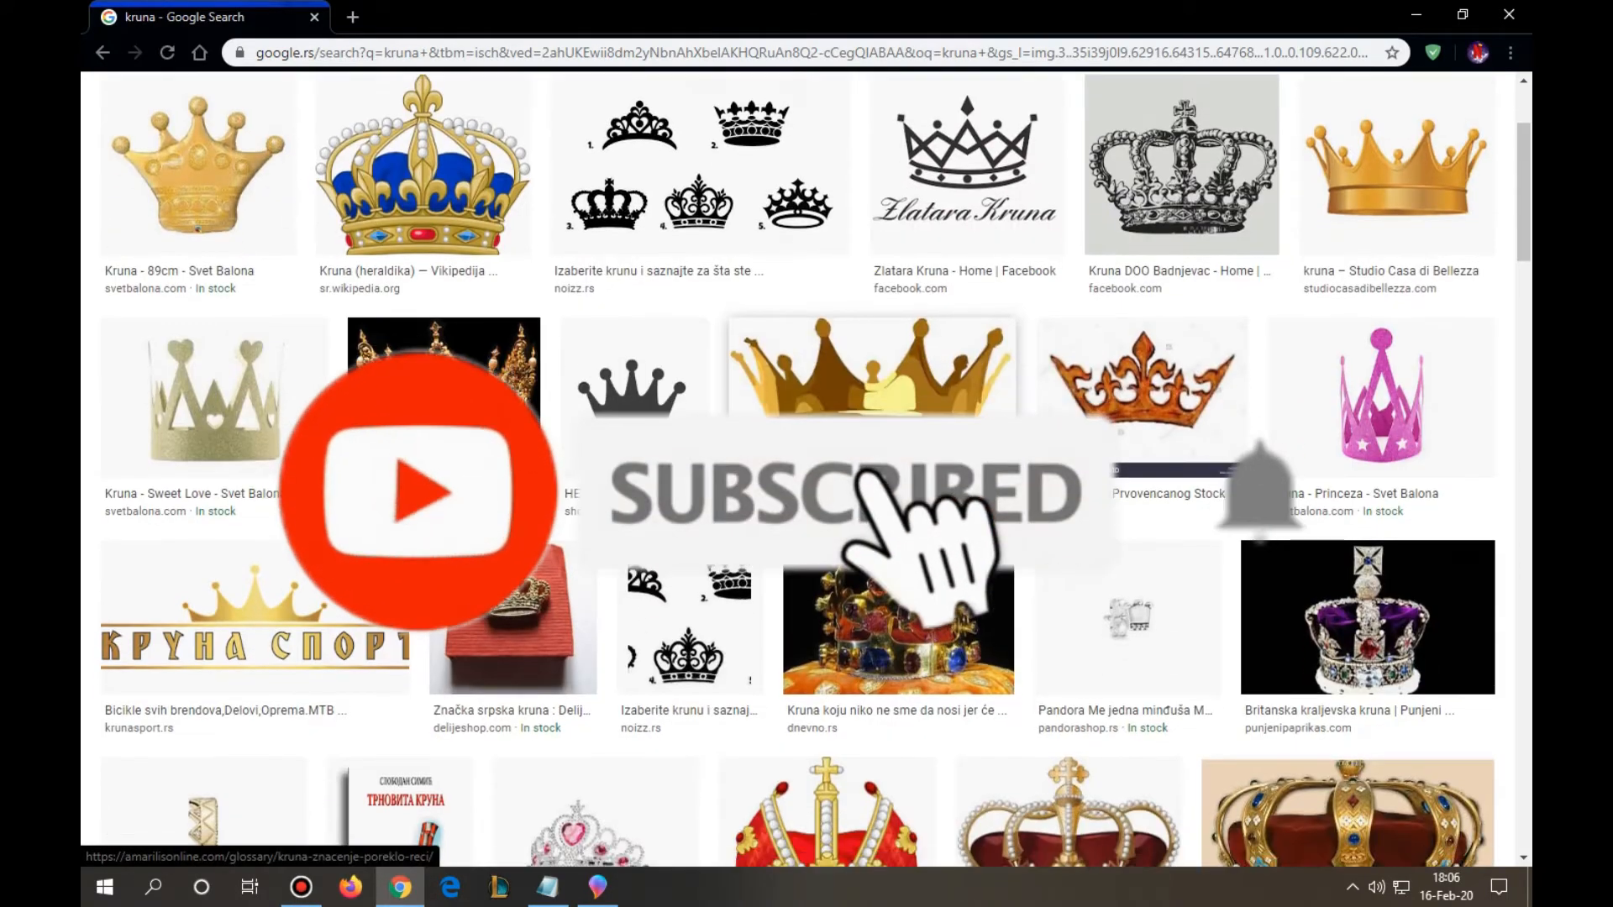
pyautogui.click(1444, 212)
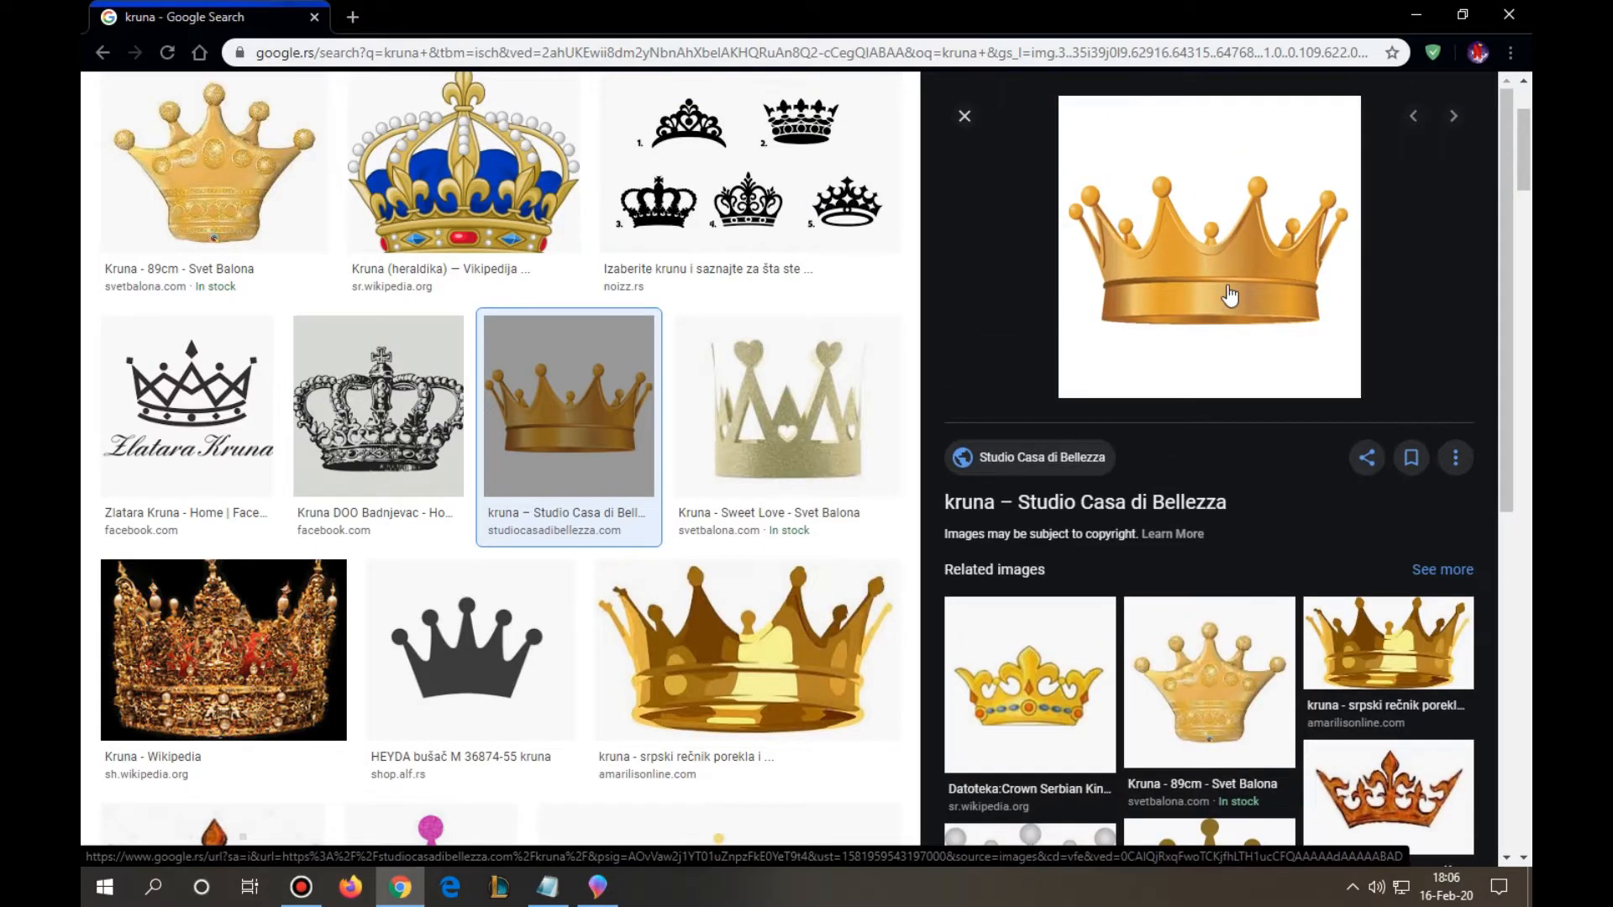
# - Look through the related images and further search results for other suitable crown pictures
pyautogui.scroll(-6, 1229, 296)
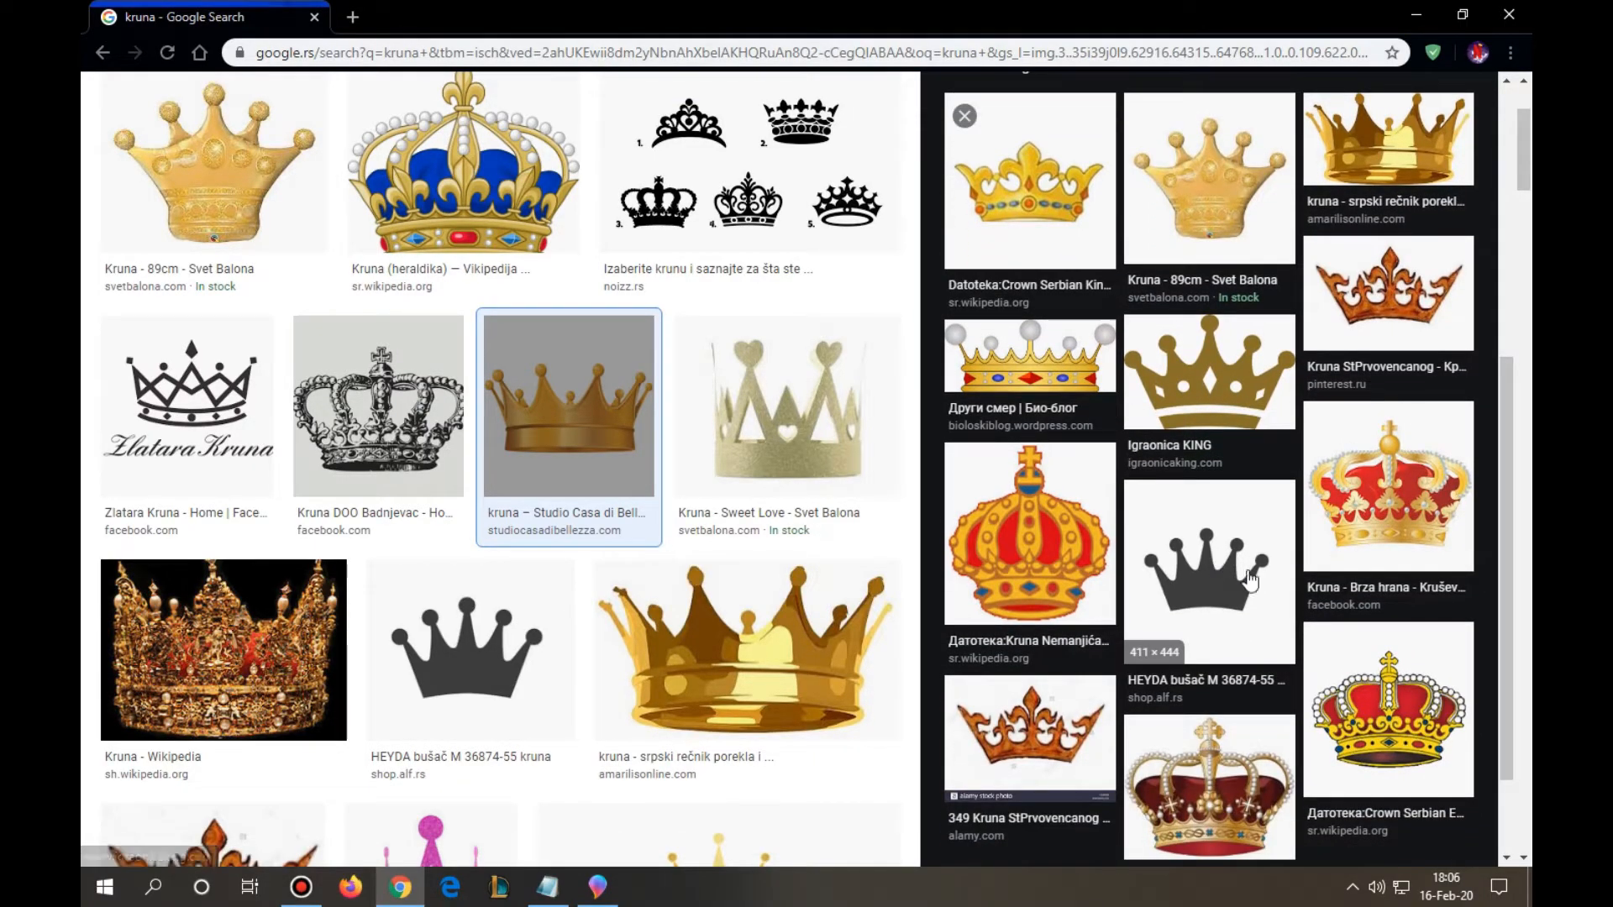
pyautogui.scroll(-2, 1235, 572)
pyautogui.scroll(10, 1227, 501)
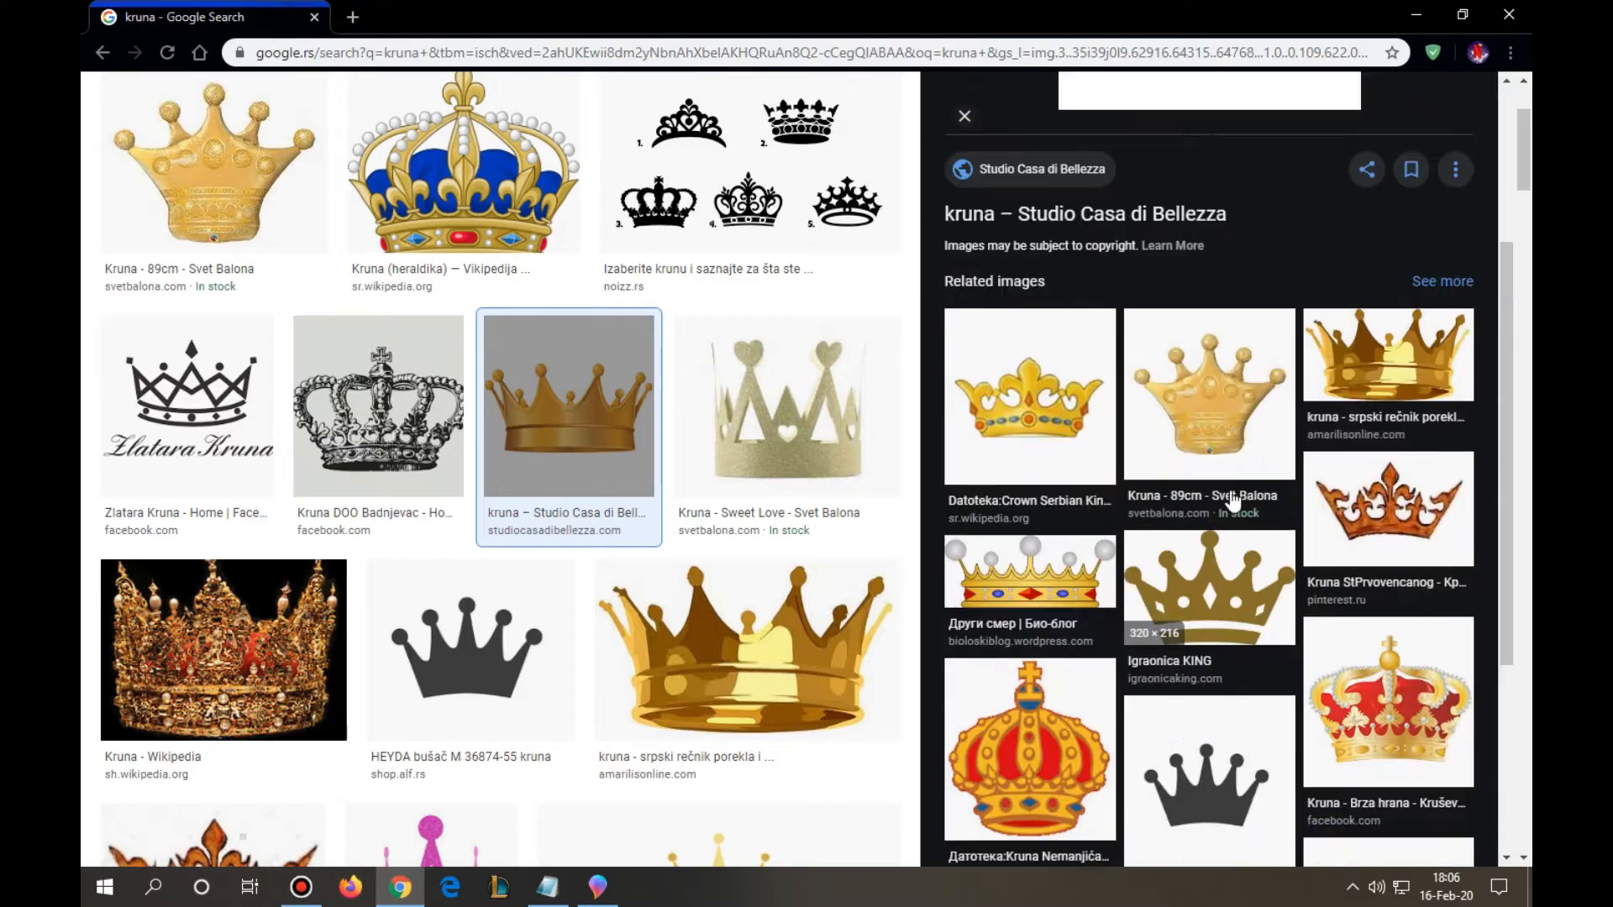
pyautogui.scroll(-6, 1180, 386)
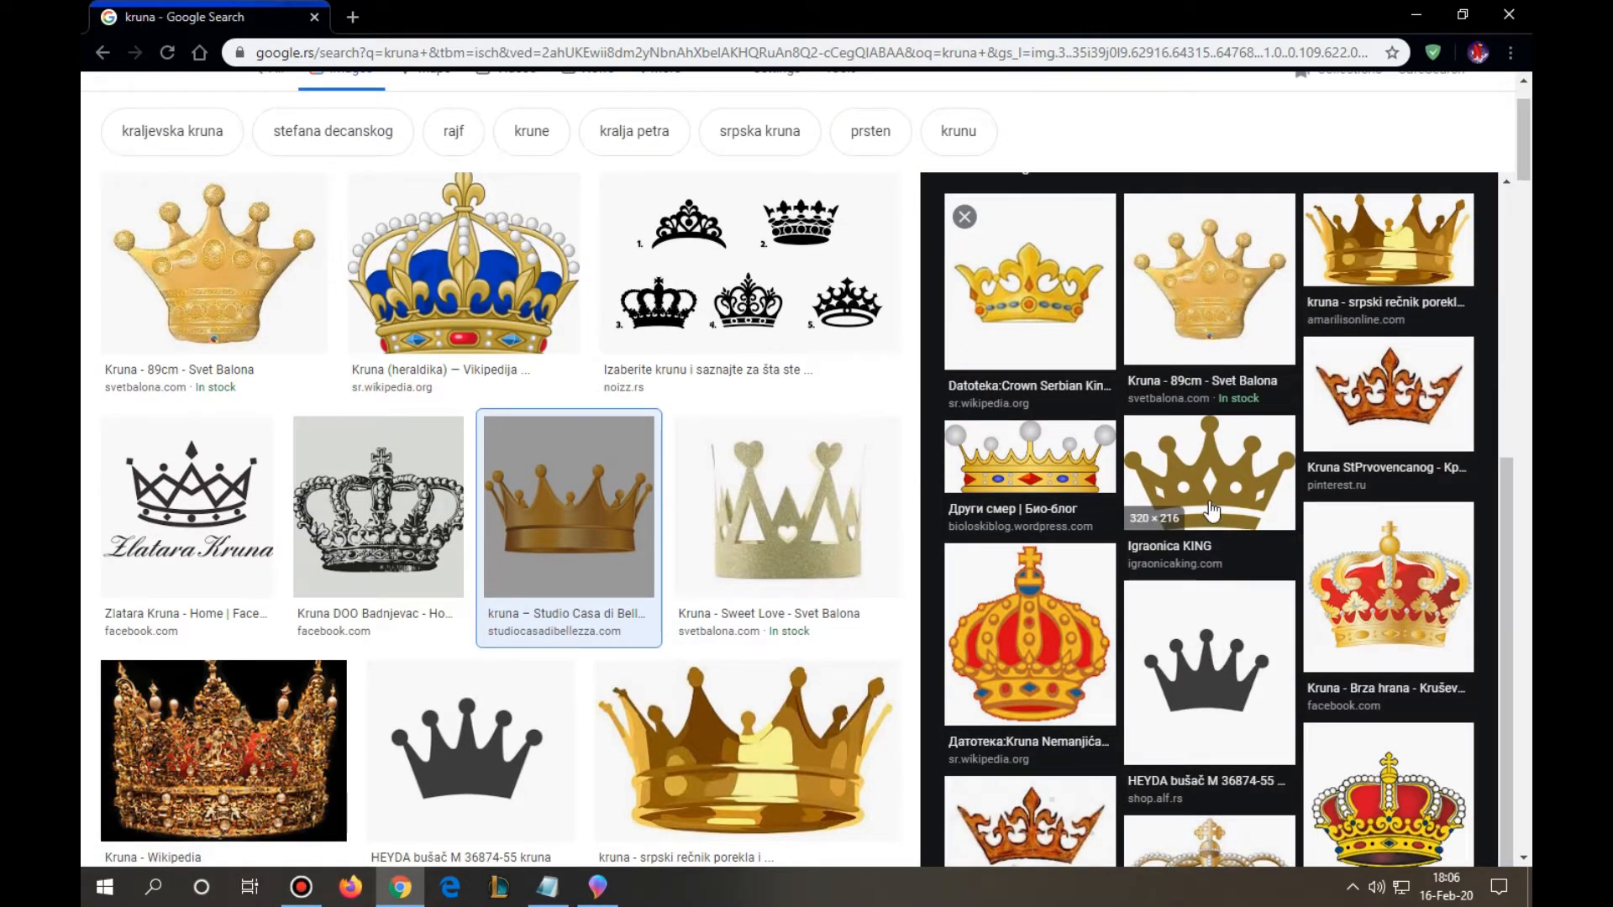
pyautogui.scroll(-2, 1204, 516)
pyautogui.scroll(3, 1195, 546)
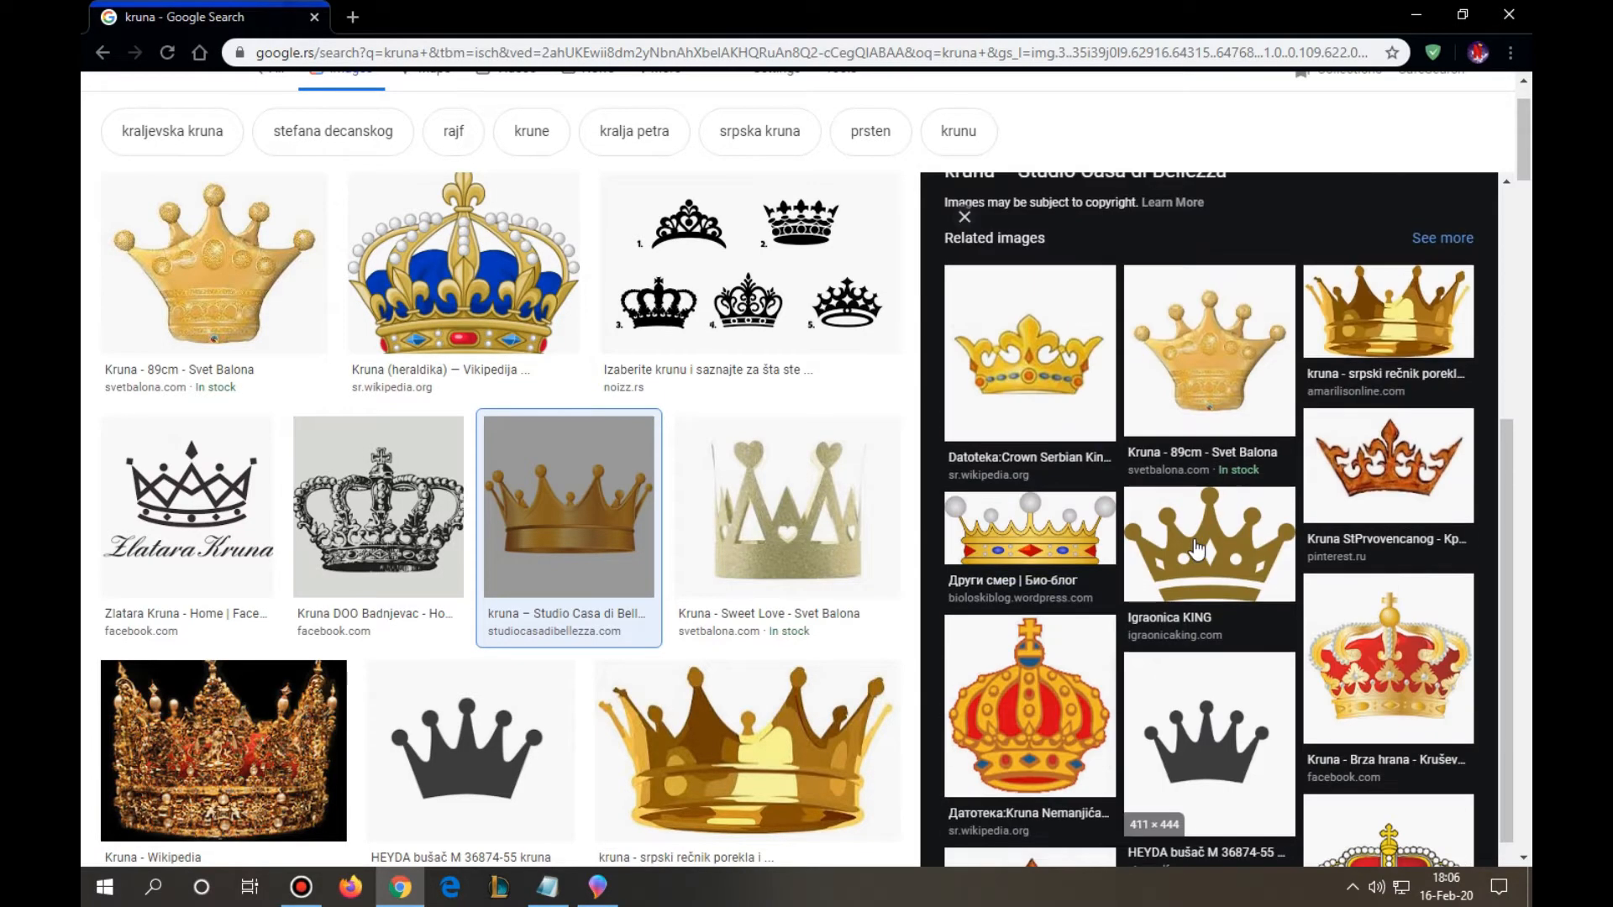
pyautogui.scroll(2, 1239, 417)
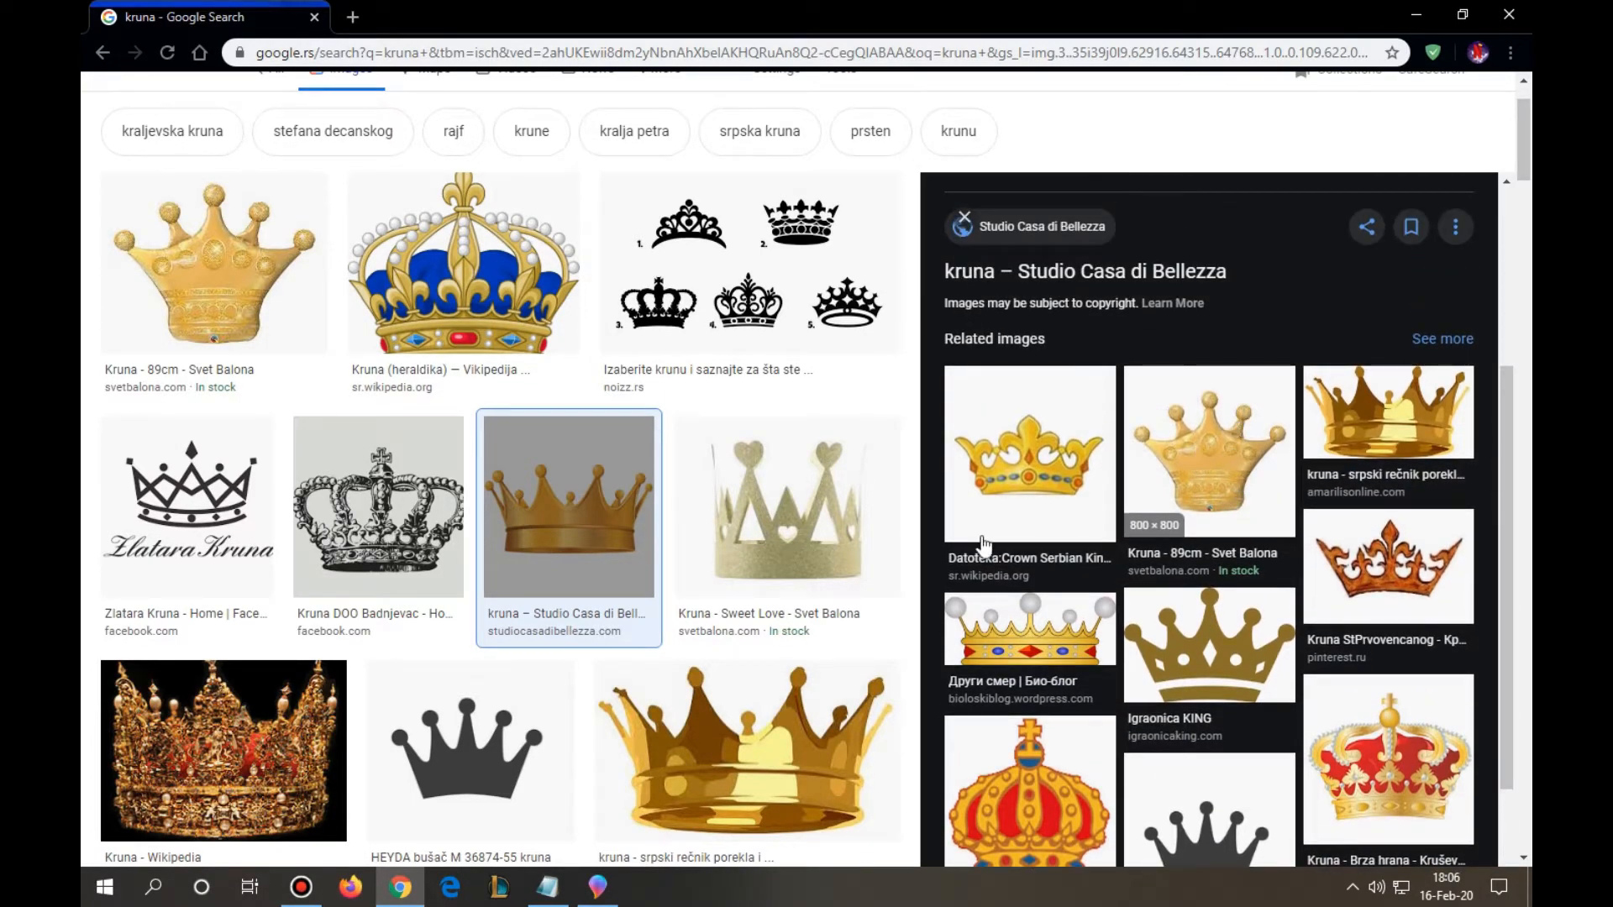
pyautogui.scroll(-7, 558, 626)
pyautogui.scroll(-12, 559, 626)
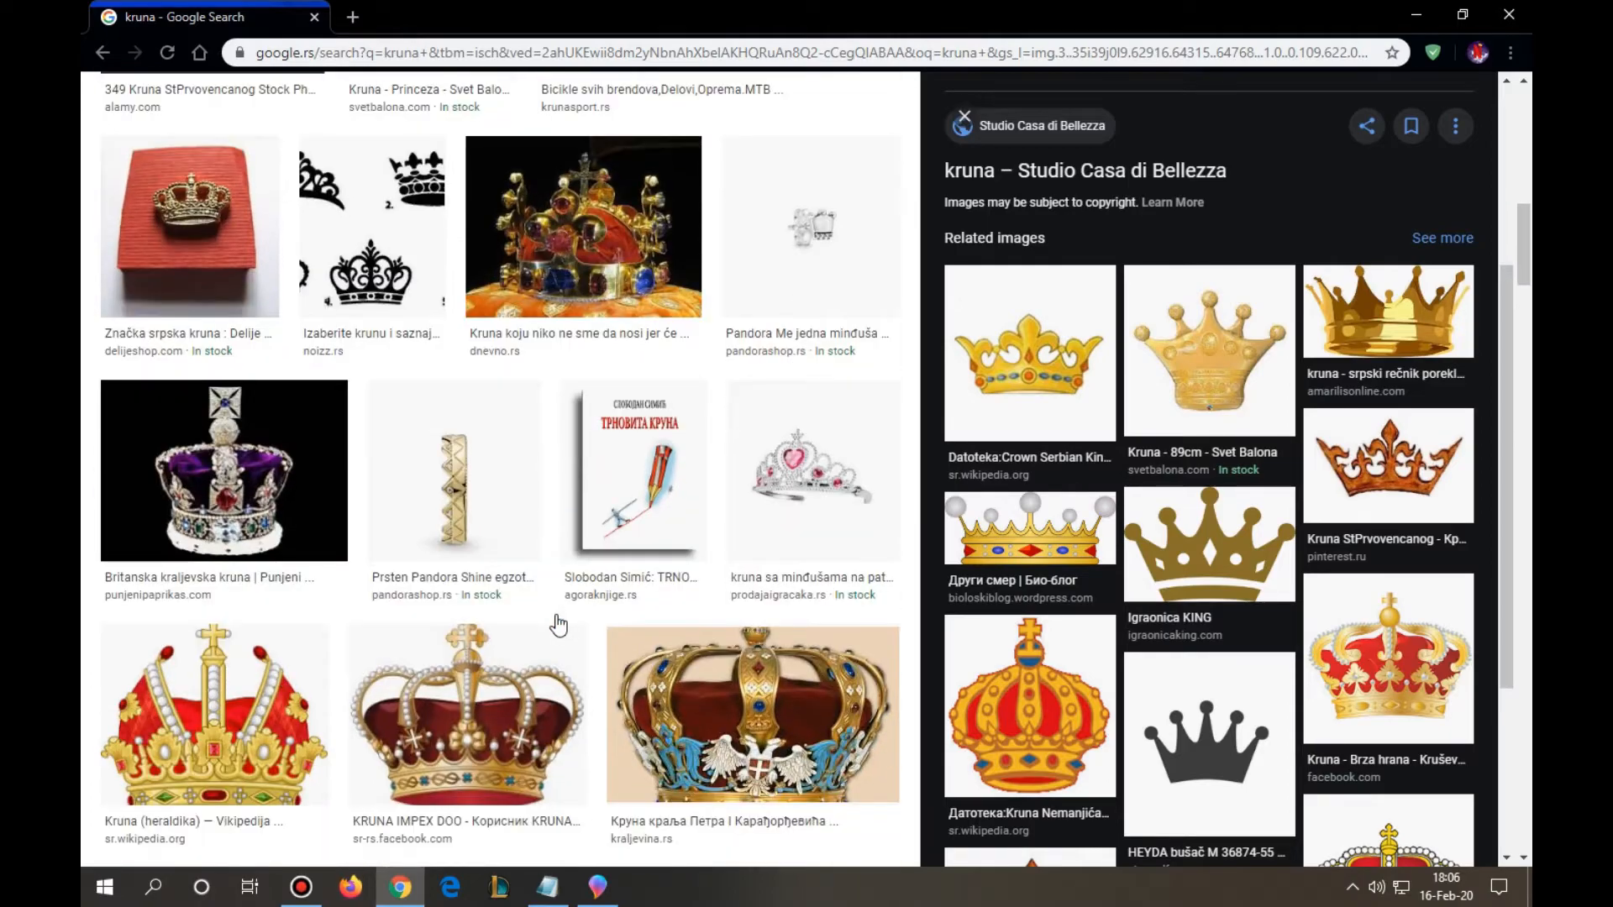
pyautogui.scroll(-2, 561, 626)
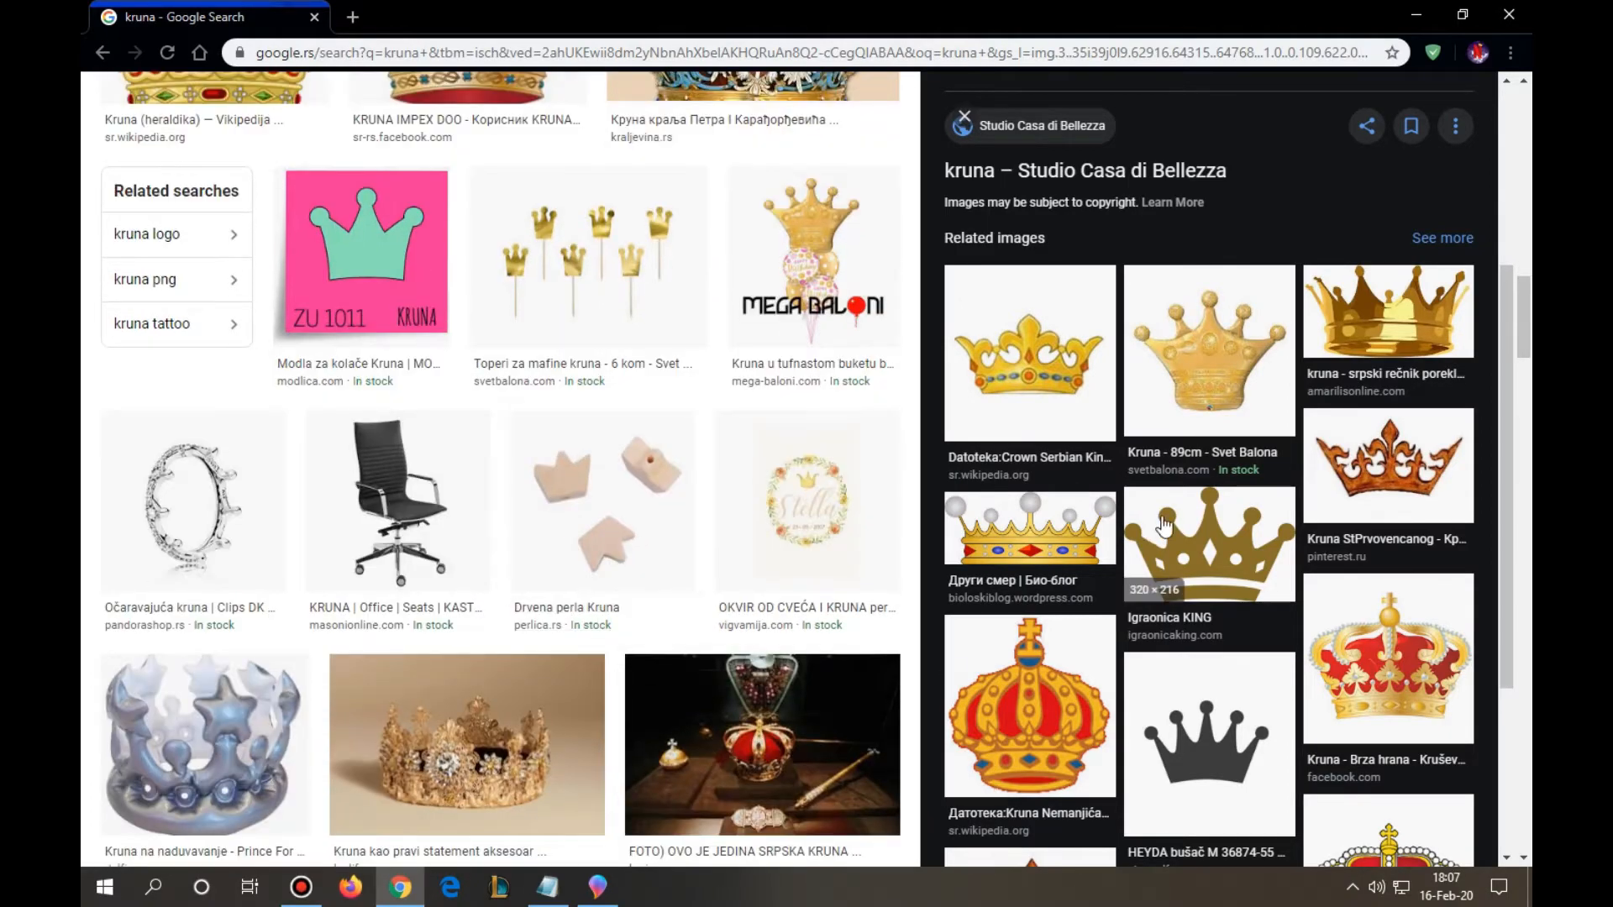
# - Copy the previewed golden crown image, switch to Paint 3D and paste it over the lower part of the N's right leg
pyautogui.scroll(4, 1219, 269)
pyautogui.rightClick(1230, 255)
pyautogui.click(1298, 446)
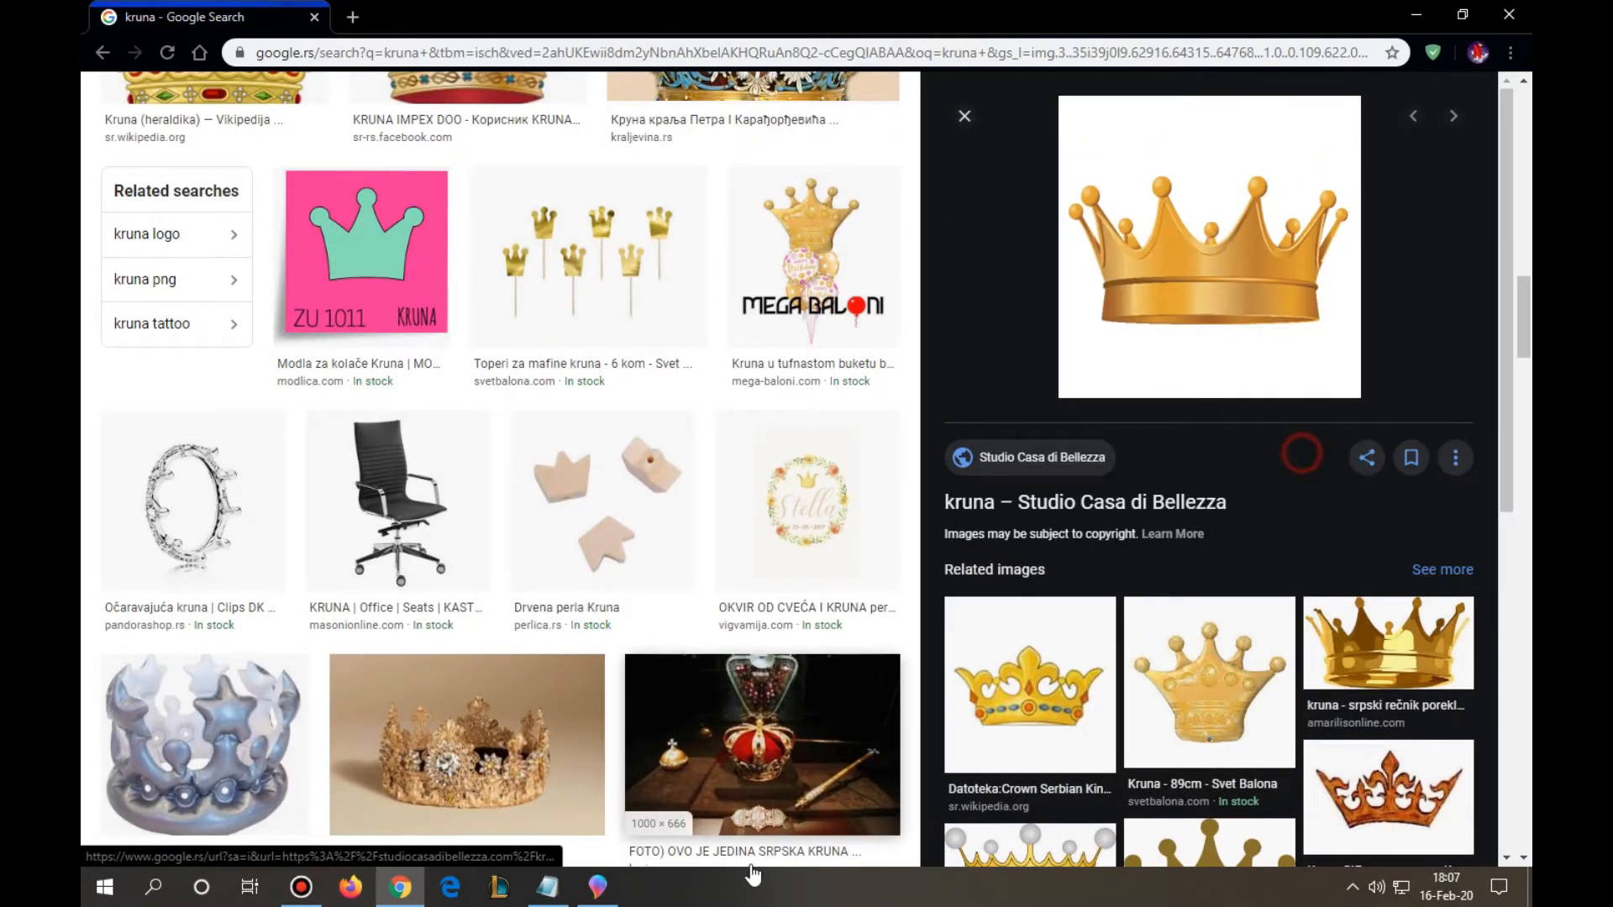
pyautogui.click(598, 886)
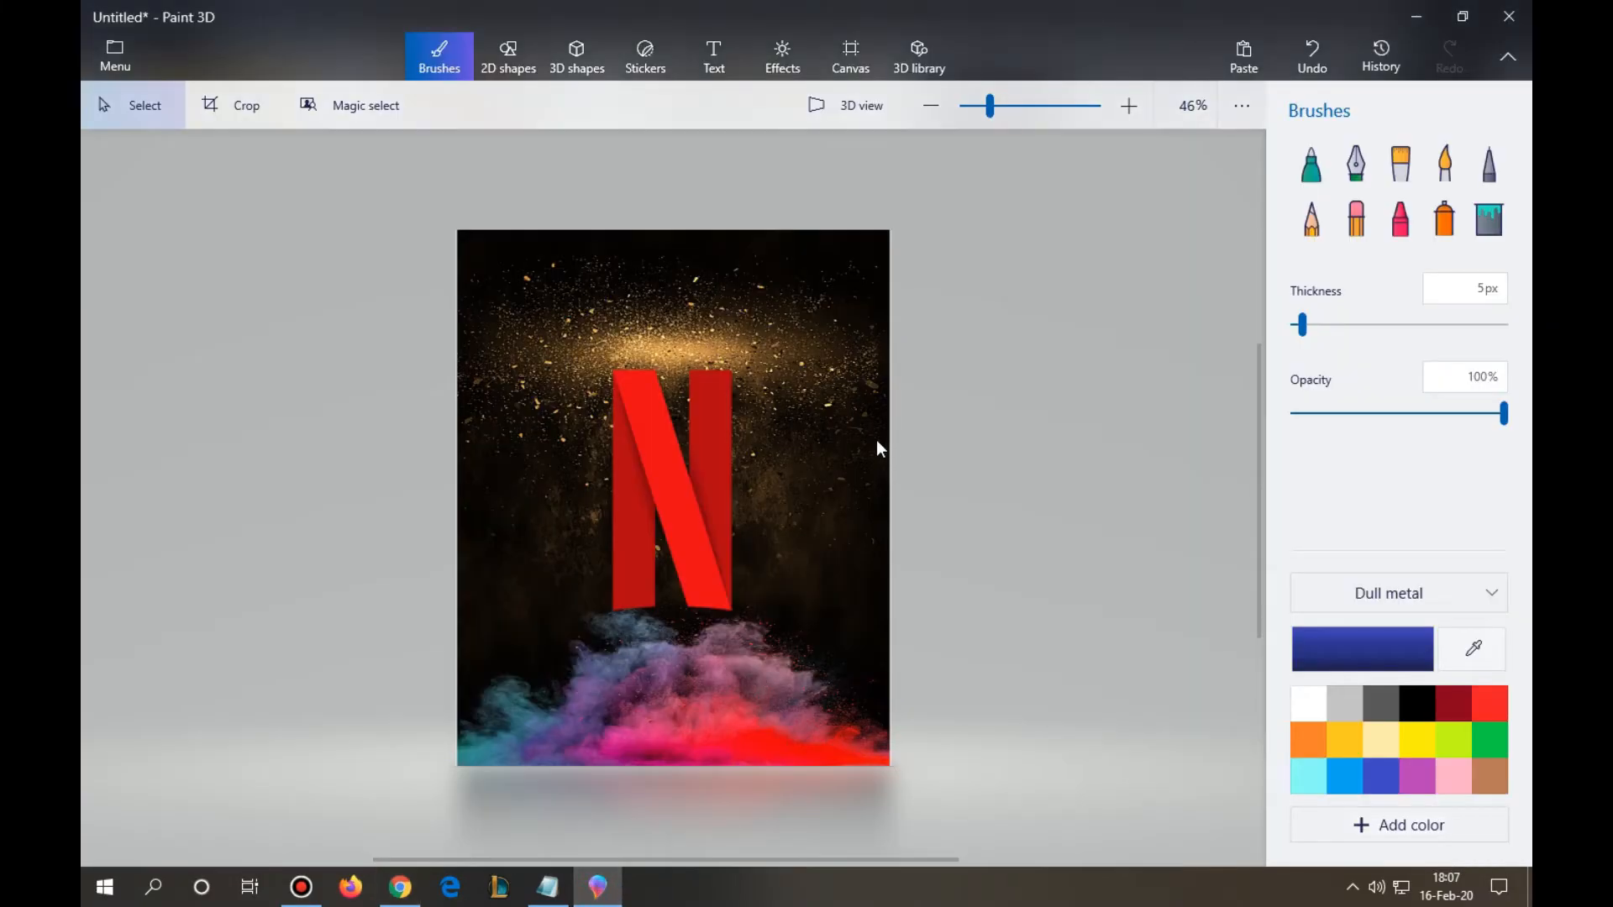
pyautogui.click(1245, 53)
pyautogui.moveTo(754, 563); pyautogui.dragTo(788, 576)
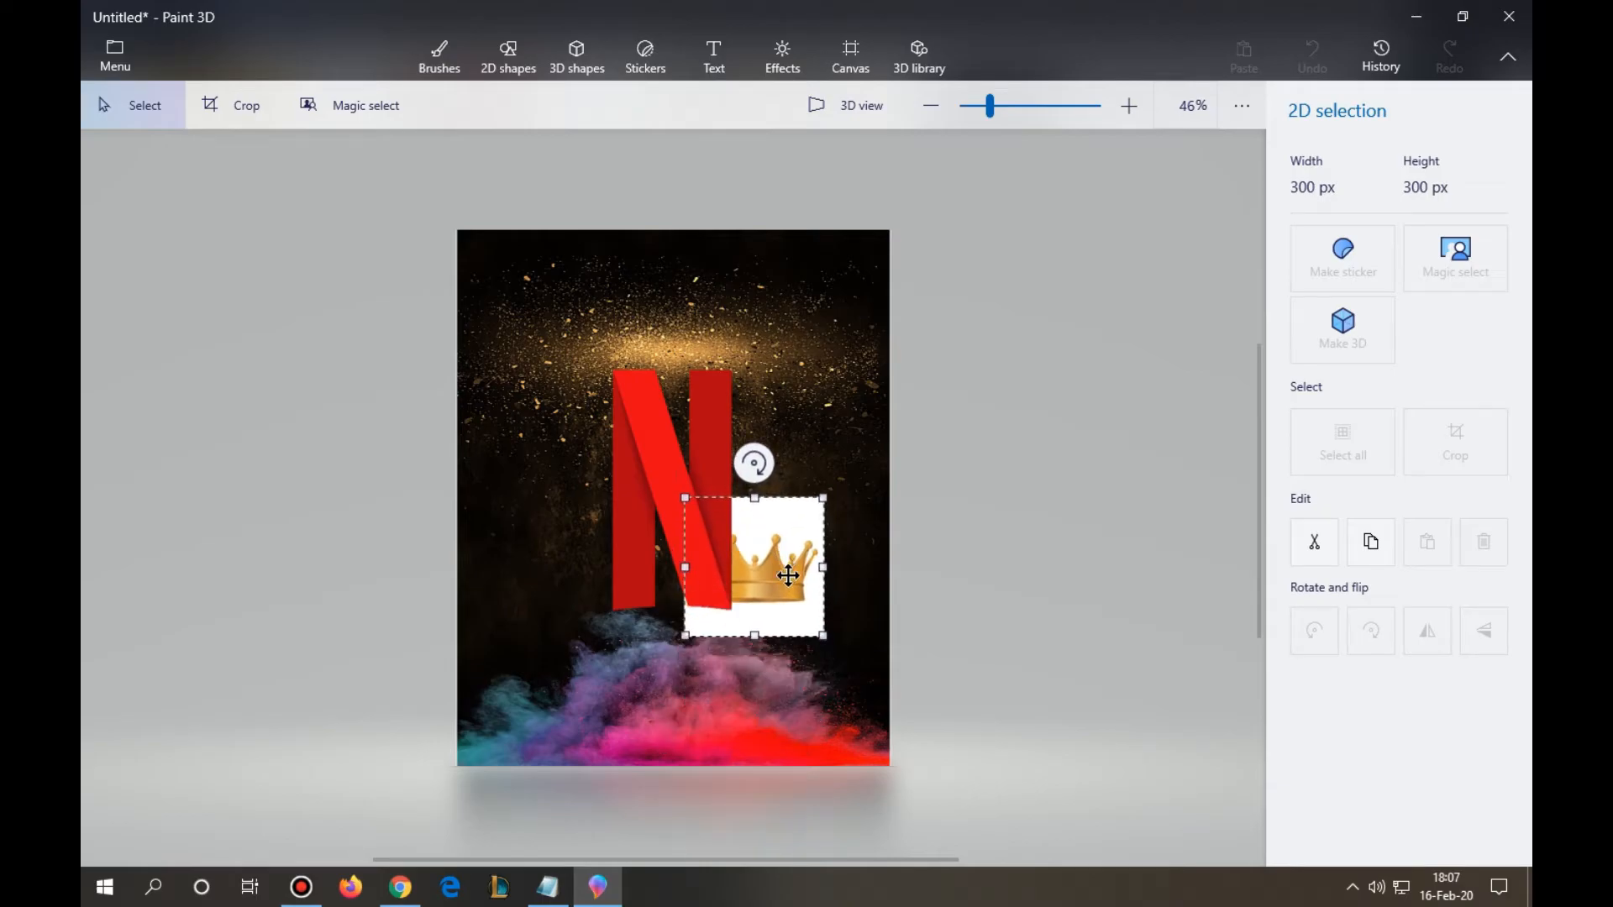
# - Start a Magic select on the pasted image and tighten the cut-out area closely around the crown
pyautogui.click(1480, 256)
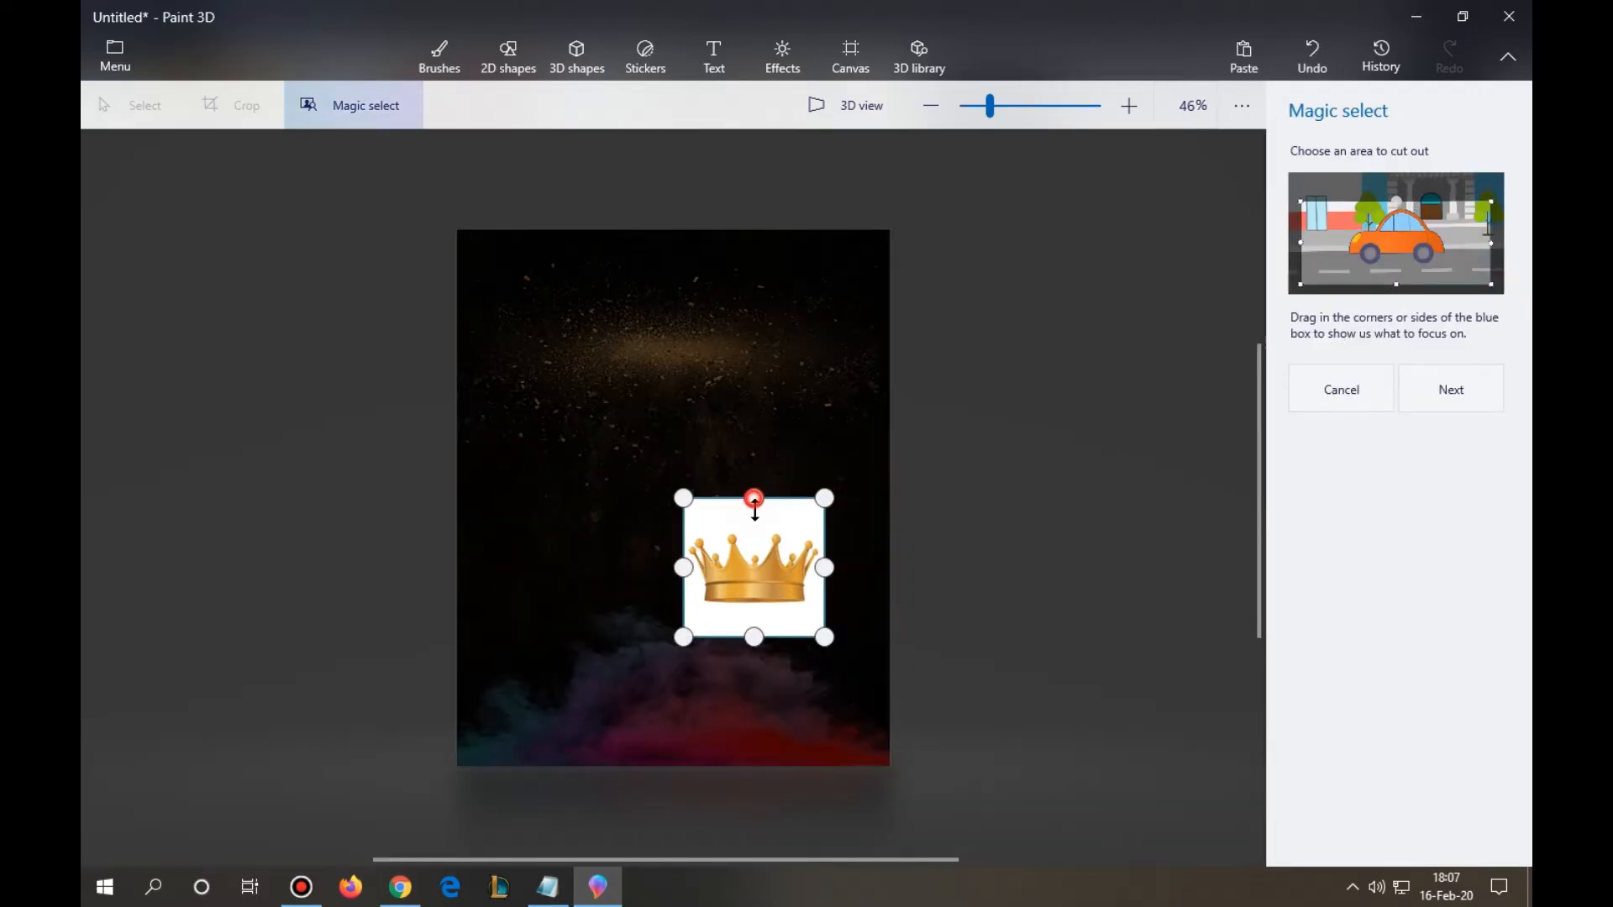
pyautogui.moveTo(755, 500); pyautogui.dragTo(757, 531)
pyautogui.moveTo(825, 584); pyautogui.dragTo(819, 587)
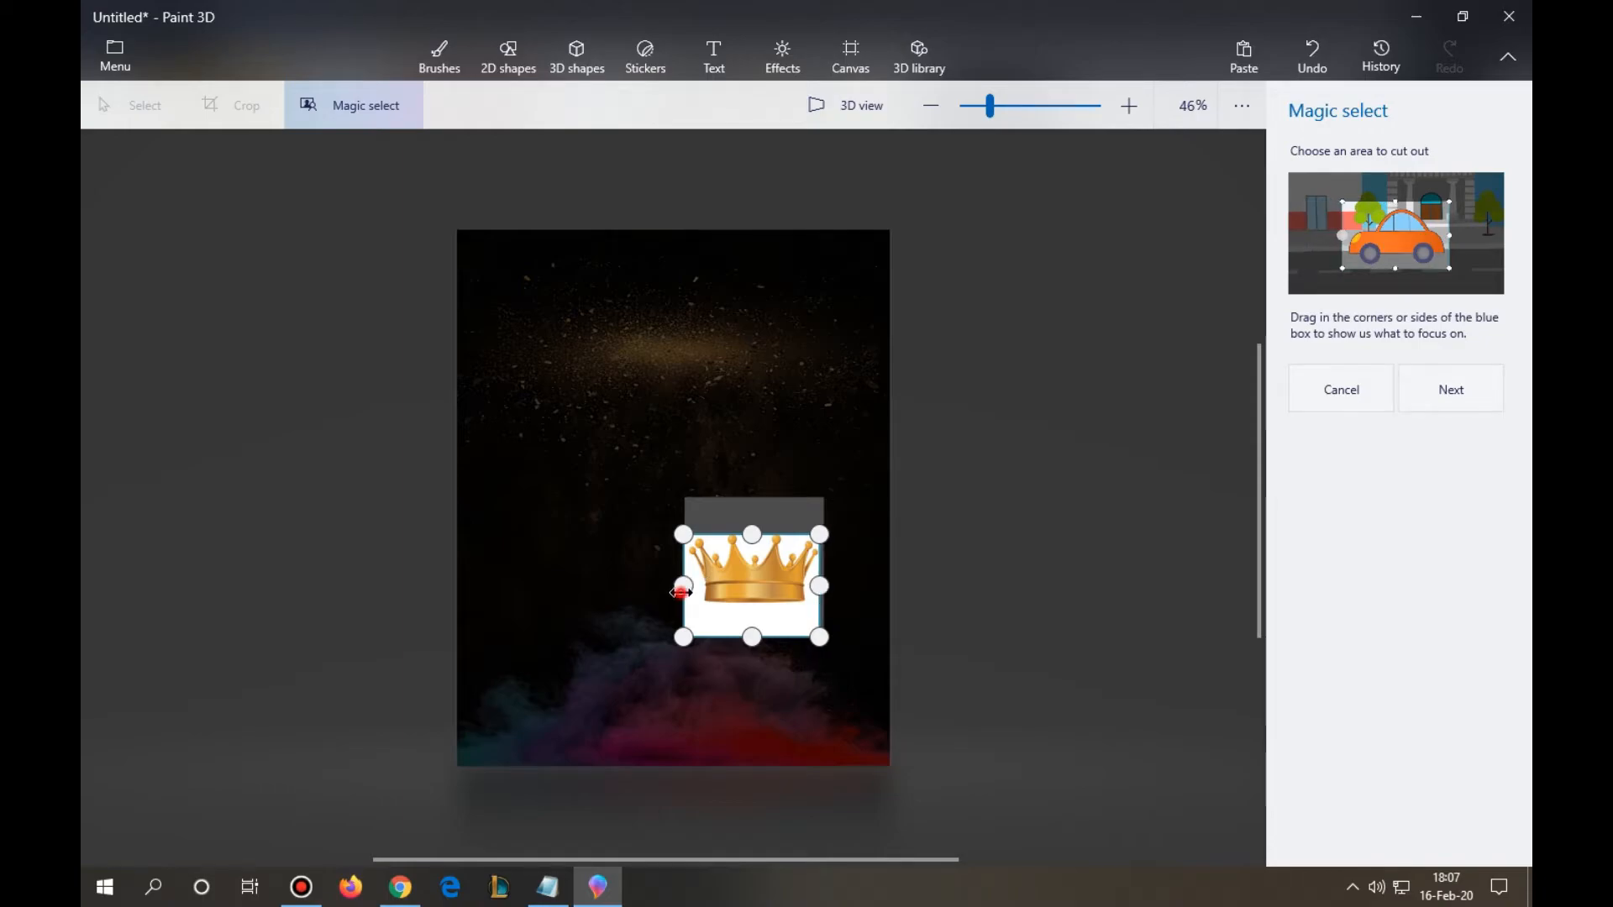
pyautogui.moveTo(754, 637); pyautogui.dragTo(755, 614)
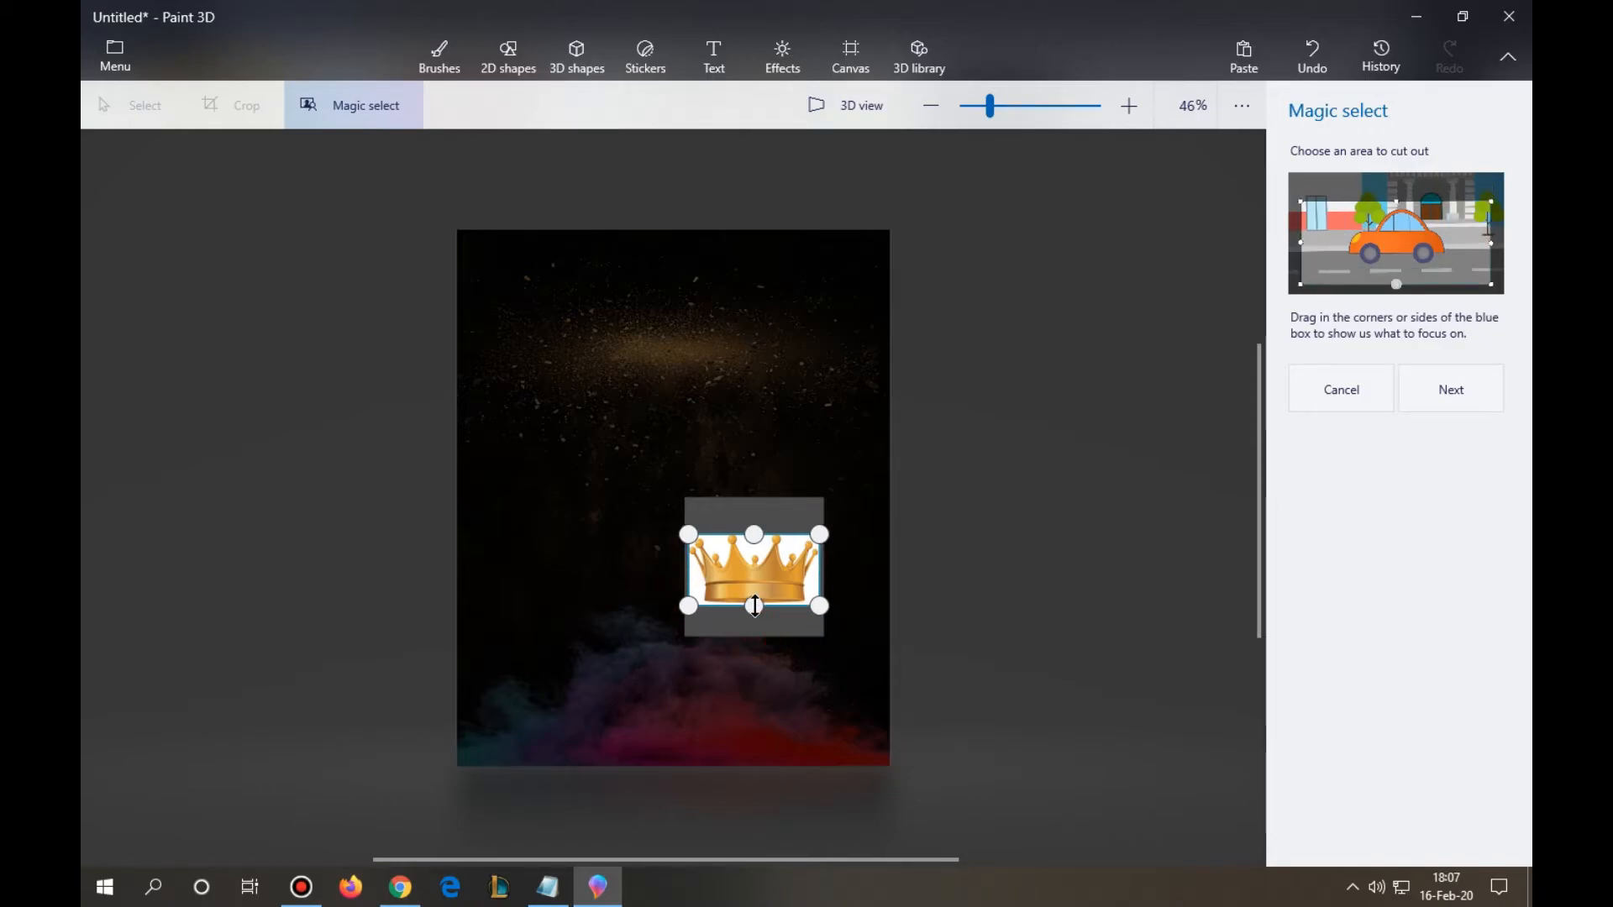
pyautogui.click(1460, 403)
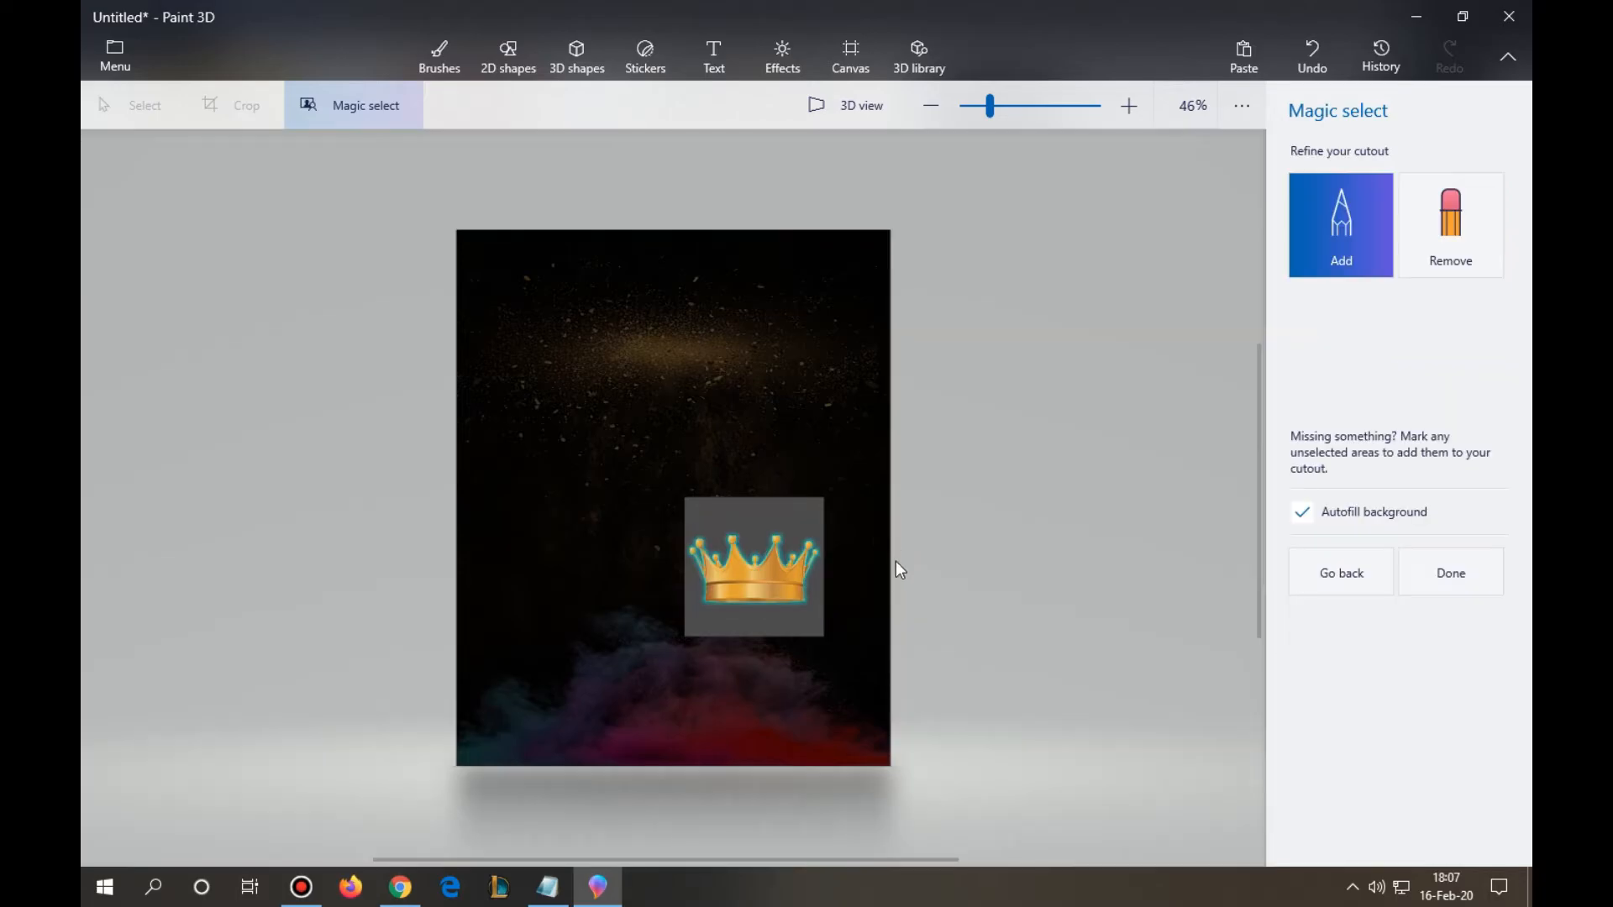
# - Move the cut-out crown above the N and delete the leftover white square
pyautogui.moveTo(774, 577); pyautogui.dragTo(716, 237)
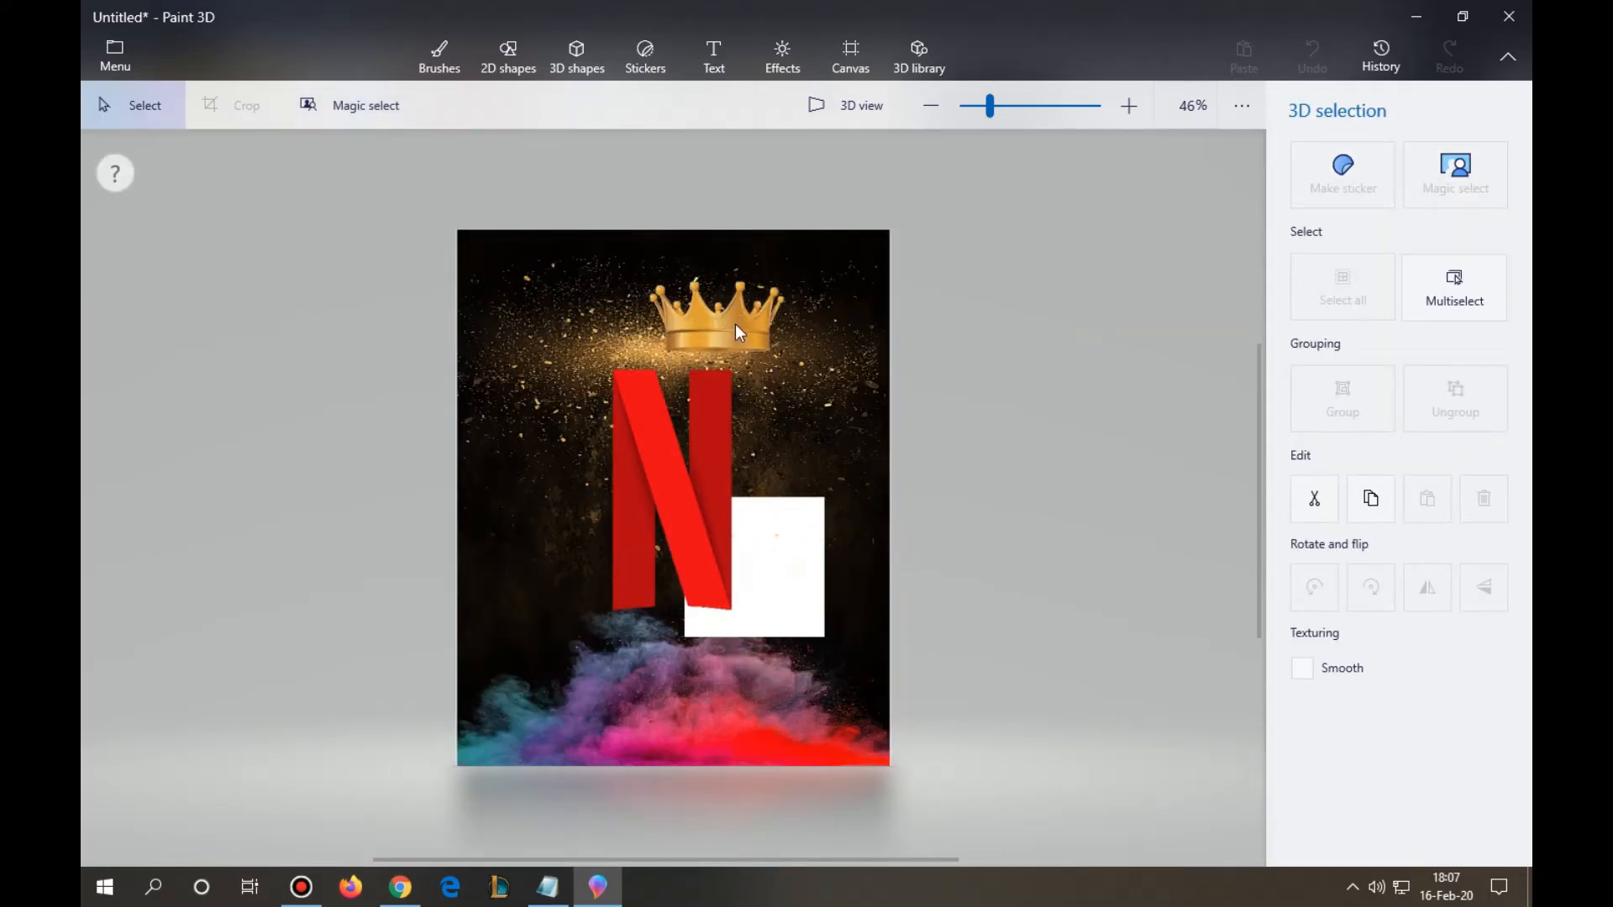
pyautogui.rightClick(769, 530)
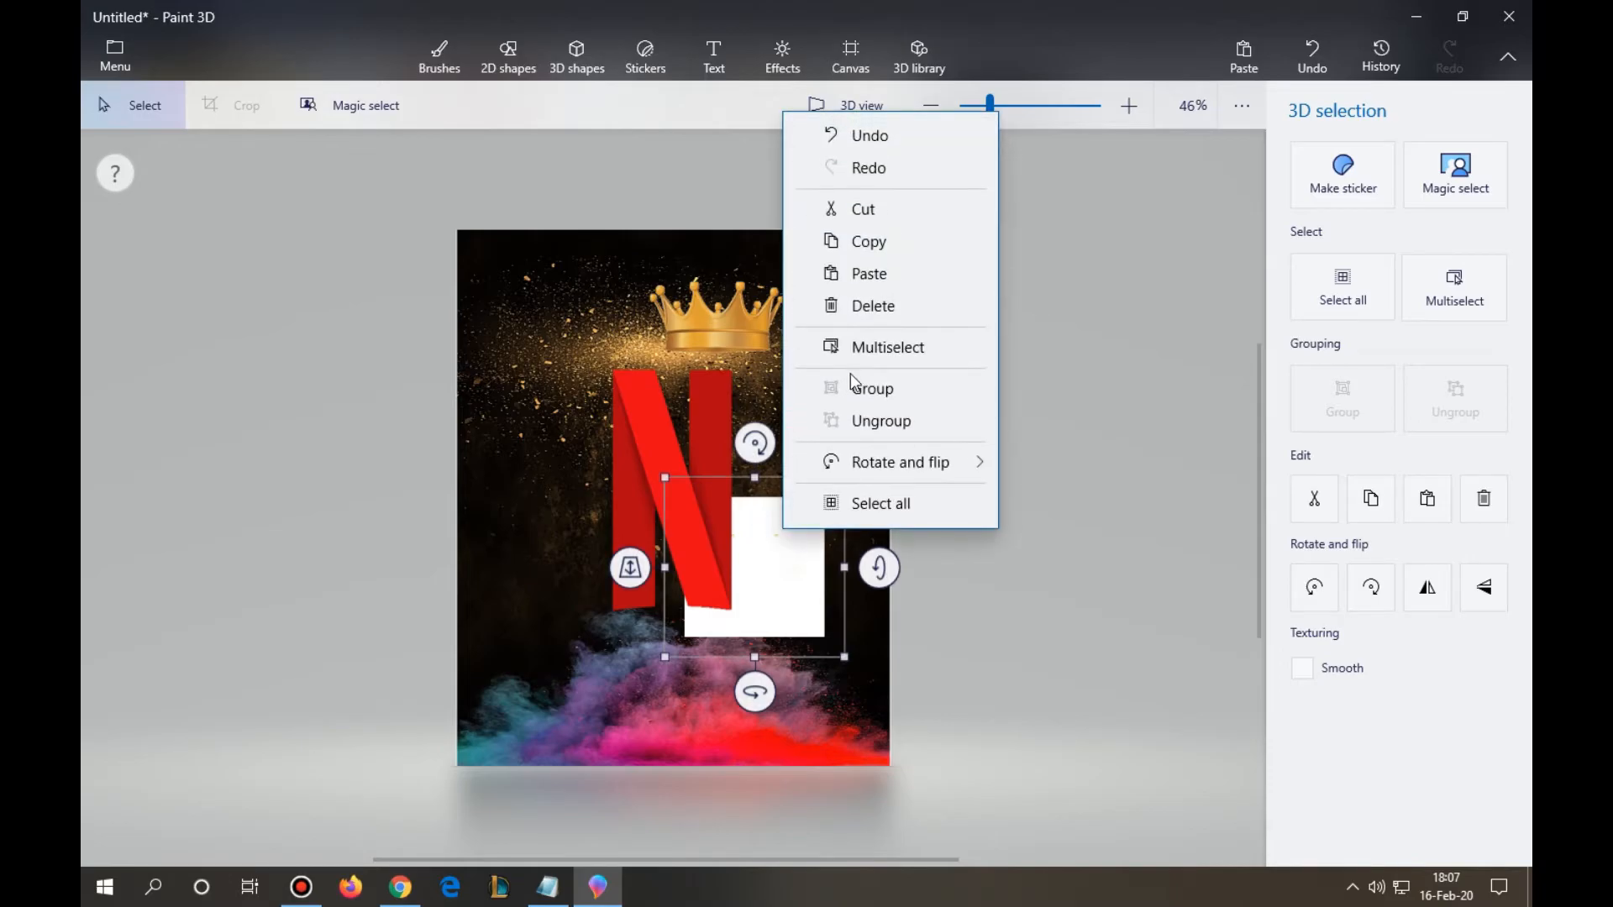
pyautogui.click(853, 308)
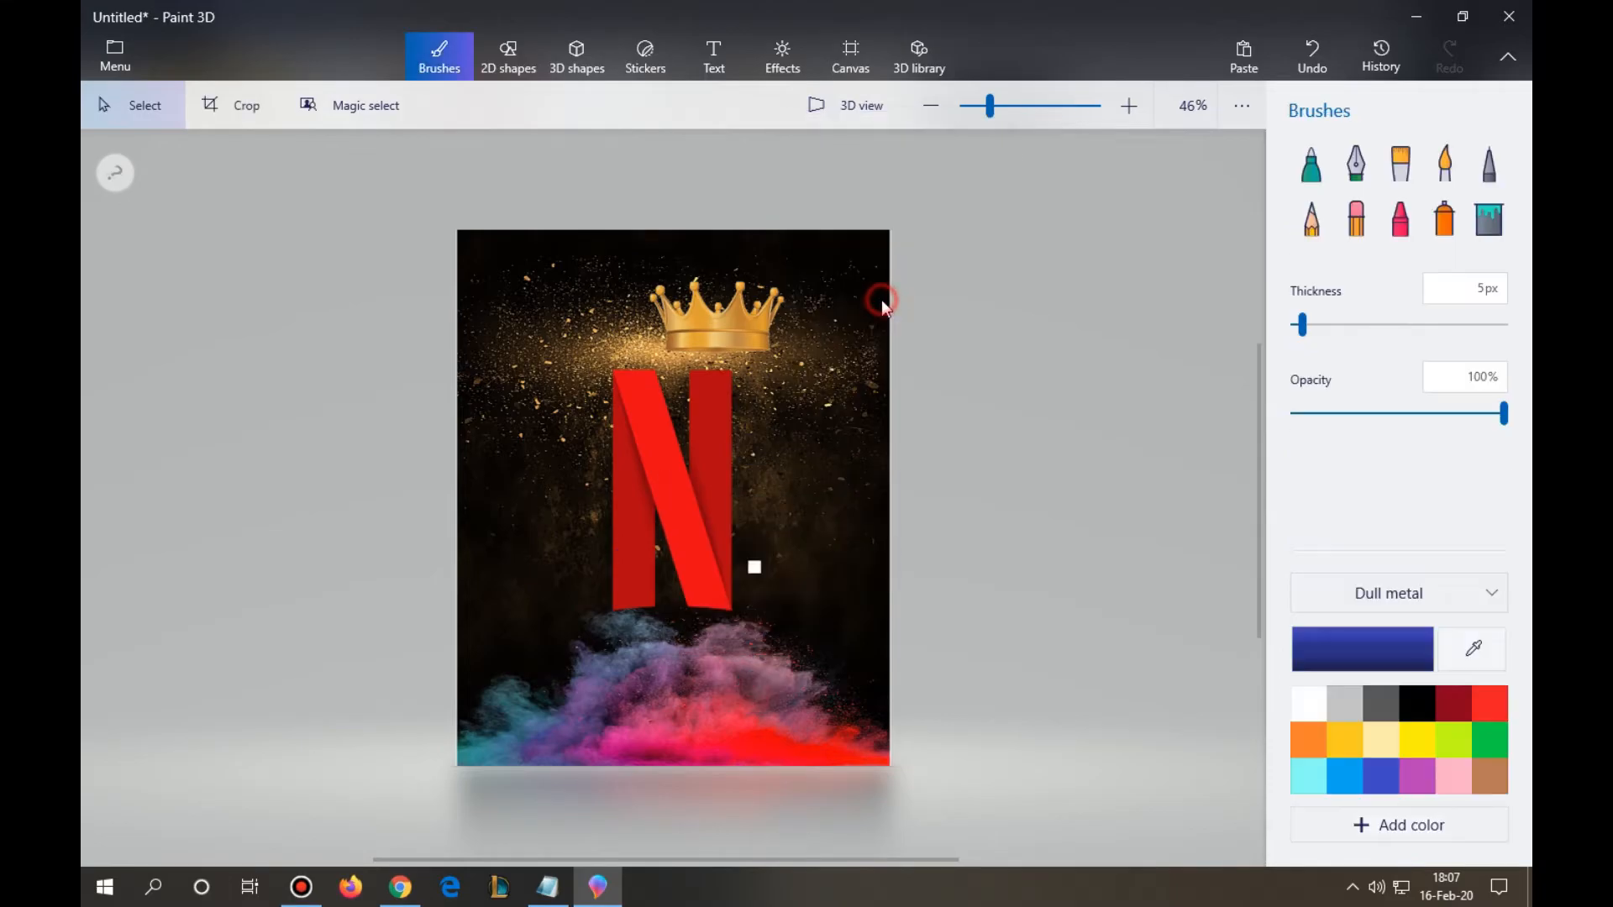
# - Shrink the crown slightly, tilt it clockwise and shift it over the N's upper right corner
pyautogui.click(737, 338)
pyautogui.moveTo(803, 264)
pyautogui.mouseDown()
pyautogui.moveTo(813, 303)
pyautogui.moveTo(798, 269)
pyautogui.mouseUp()
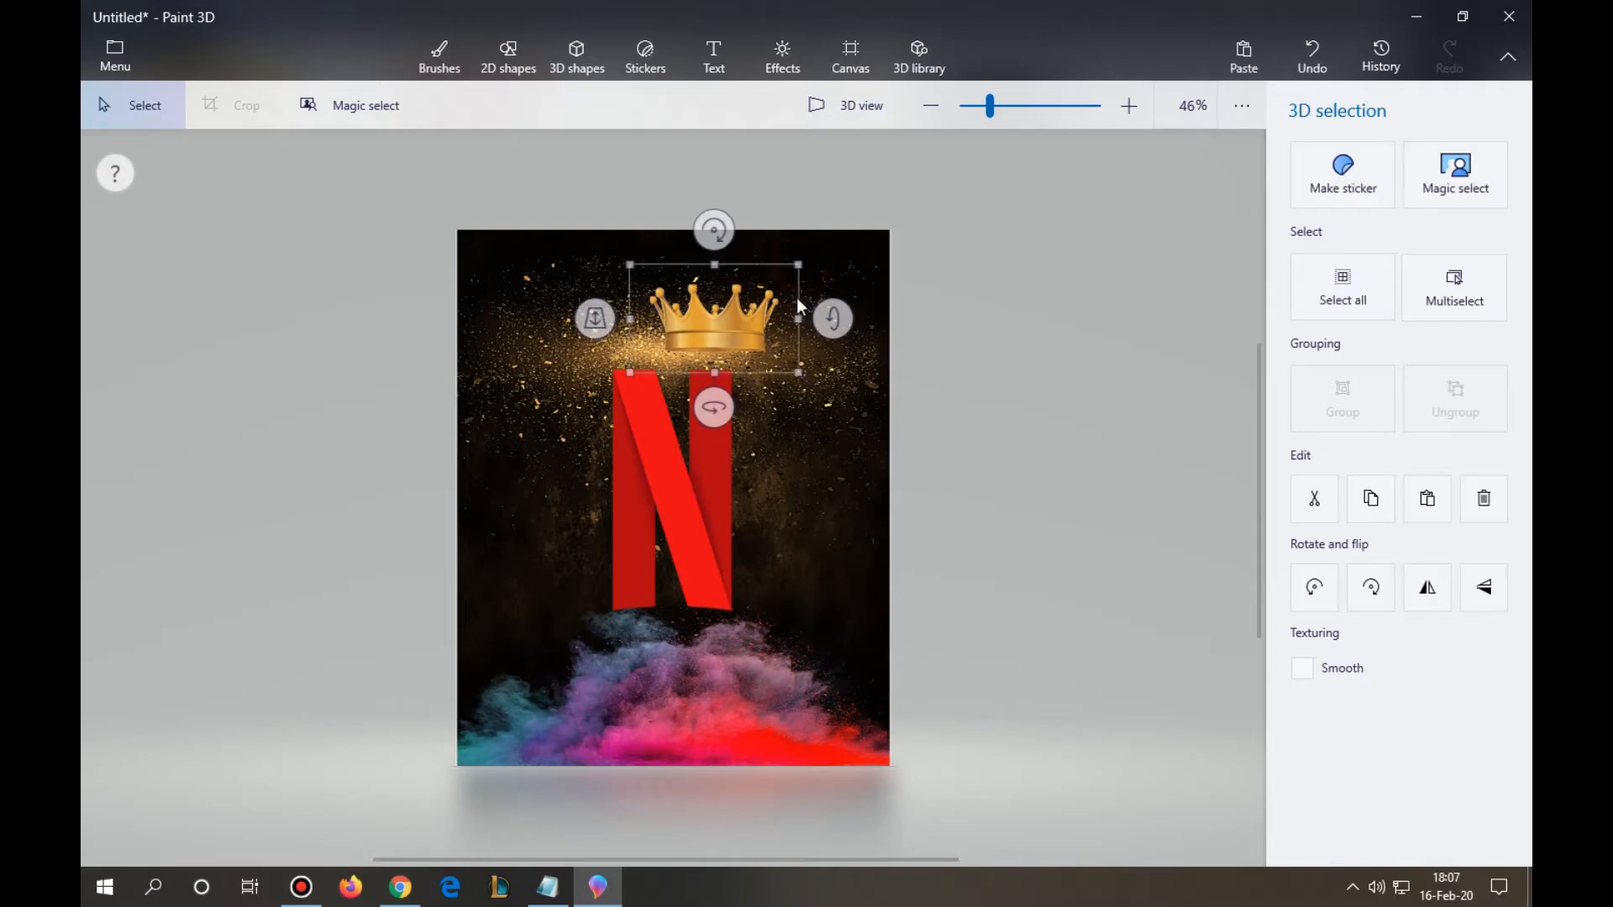
pyautogui.moveTo(713, 230); pyautogui.dragTo(746, 234)
pyautogui.moveTo(714, 331); pyautogui.dragTo(732, 340)
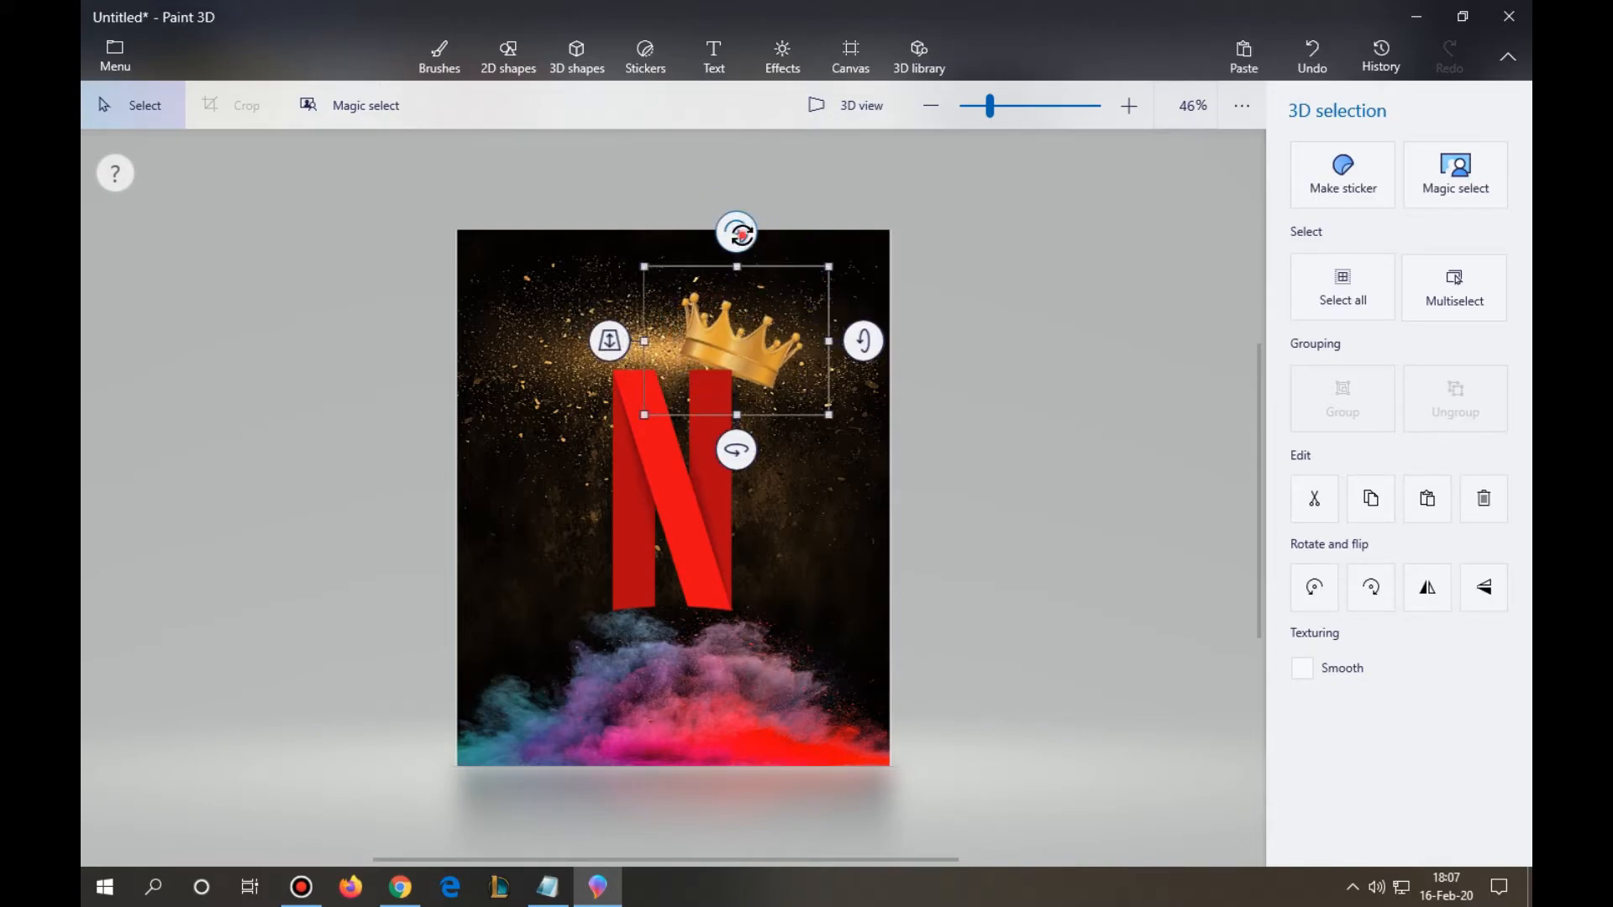
pyautogui.moveTo(739, 236); pyautogui.dragTo(749, 233)
pyautogui.moveTo(740, 461); pyautogui.dragTo(751, 479)
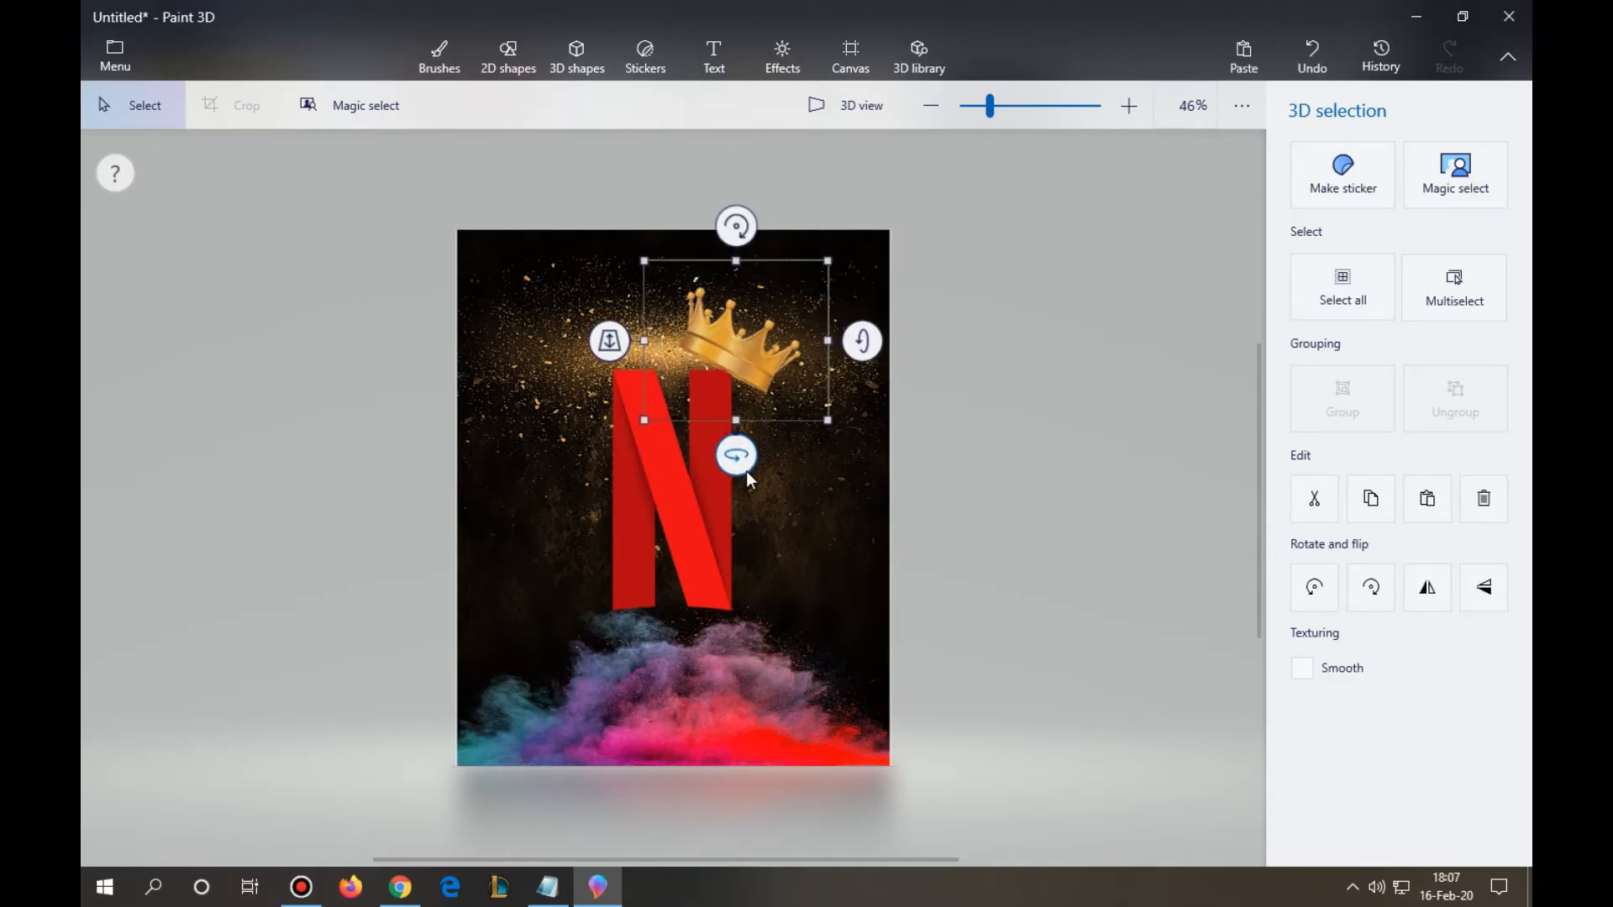
# - Shrink the tilted crown further and seat it on the top of the N's right leg
pyautogui.moveTo(620, 350); pyautogui.dragTo(617, 337)
pyautogui.moveTo(759, 369); pyautogui.dragTo(756, 387)
pyautogui.moveTo(820, 284); pyautogui.dragTo(788, 287)
pyautogui.moveTo(732, 359); pyautogui.dragTo(738, 358)
pyautogui.moveTo(728, 255); pyautogui.dragTo(718, 257)
pyautogui.moveTo(714, 361); pyautogui.dragTo(720, 374)
pyautogui.moveTo(796, 426); pyautogui.dragTo(788, 420)
pyautogui.moveTo(727, 364); pyautogui.dragTo(728, 364)
pyautogui.click(1017, 386)
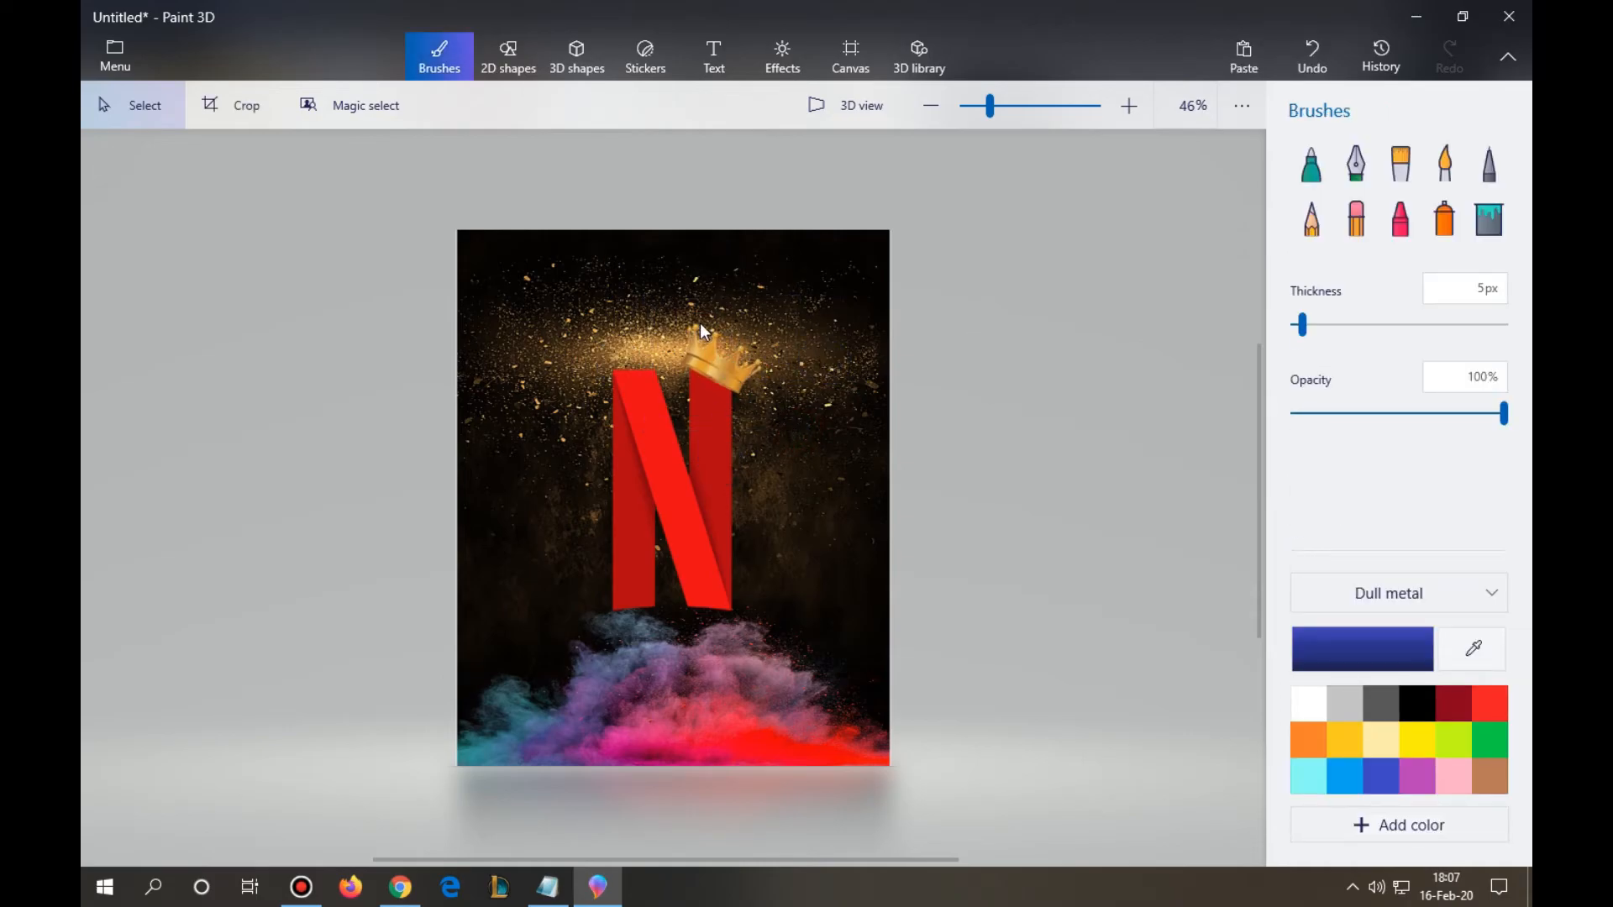
# - Switch to the Notepad notes and place the text cursor at the end of the fourth instruction
pyautogui.click(548, 887)
pyautogui.click(1339, 567)
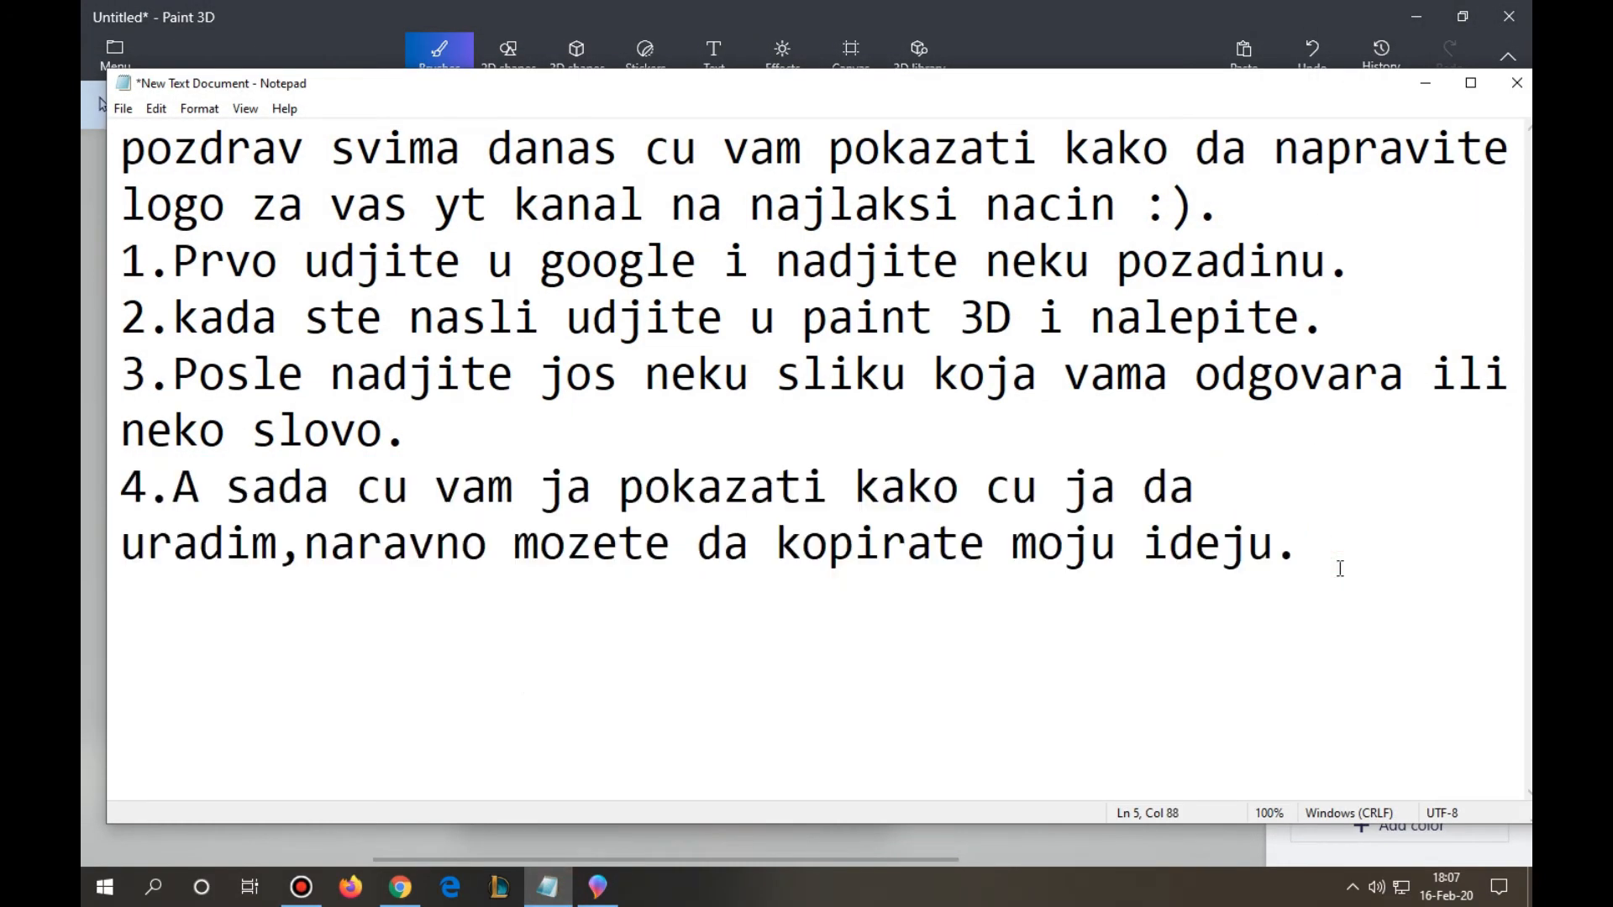